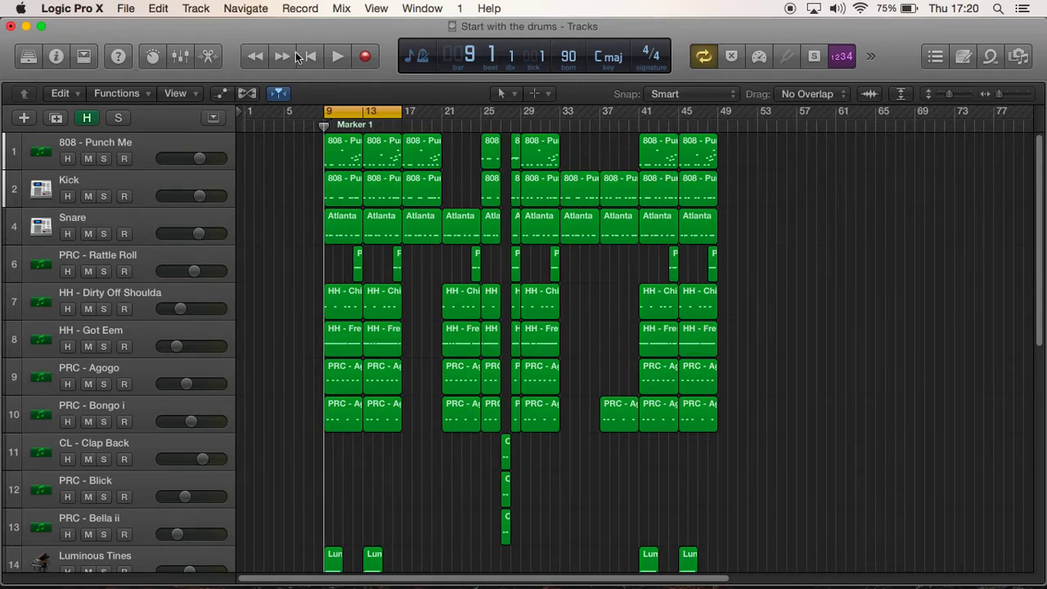
Turn off cycle mode, play the arrangement from bar 33 to its end, and return to the start.
{"action": "left_click", "coordinate": [701, 57]}
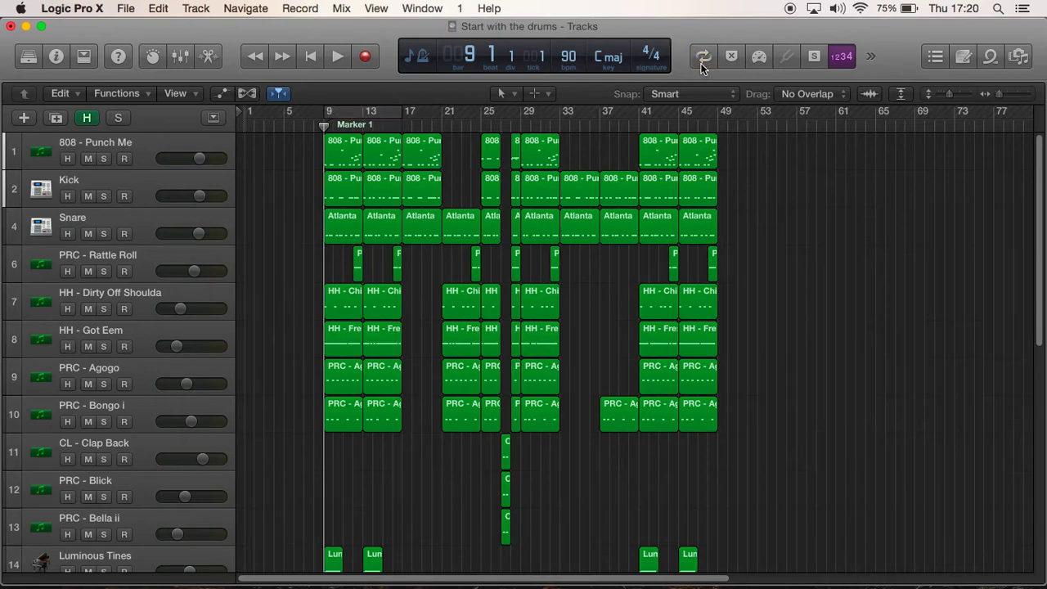
{"action": "left_click", "coordinate": [310, 57]}
{"action": "left_click", "coordinate": [336, 56]}
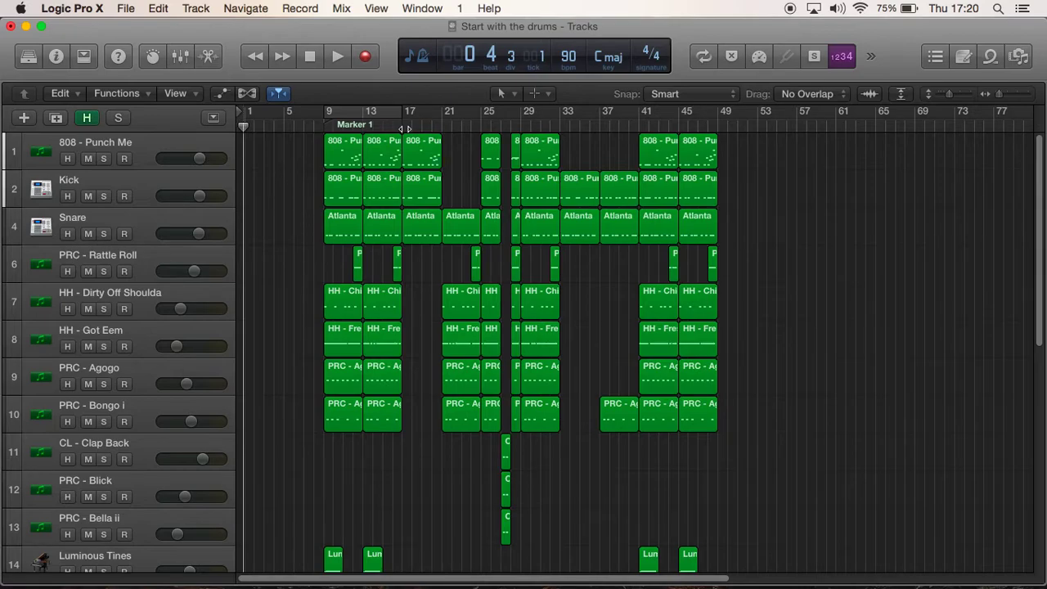
{"action": "left_click", "coordinate": [245, 123]}
{"action": "left_click_drag", "start_coordinate": [245, 124], "coordinate": [559, 124]}
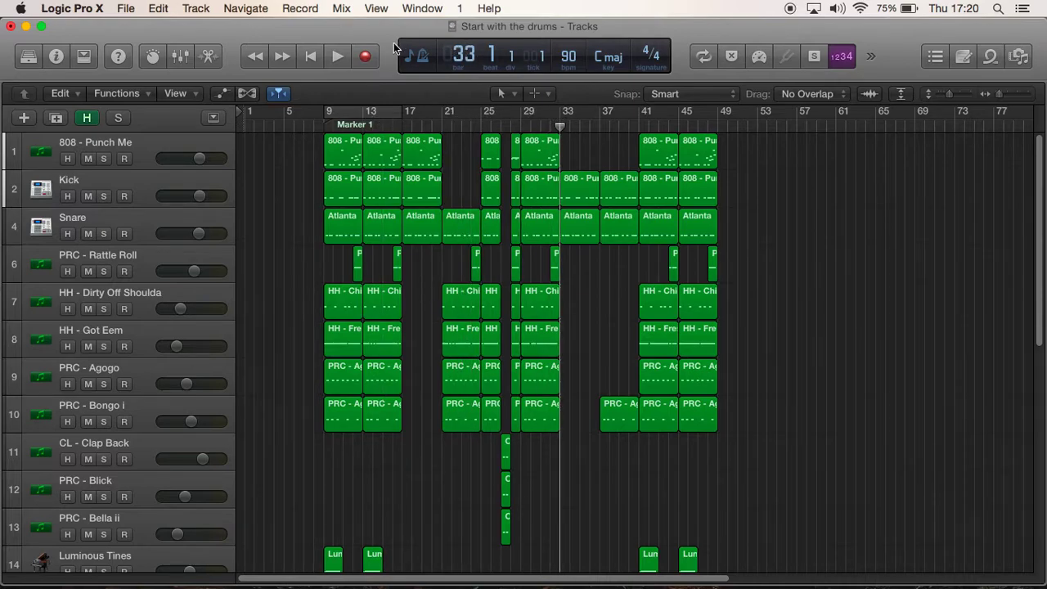
{"action": "left_click", "coordinate": [340, 59]}
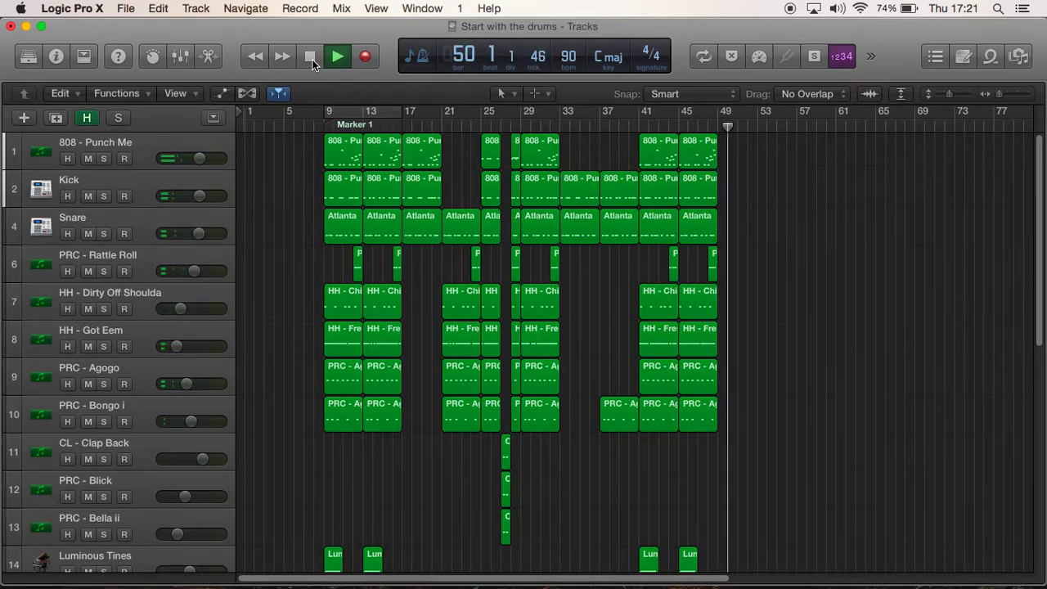
{"action": "double_click", "coordinate": [312, 59]}
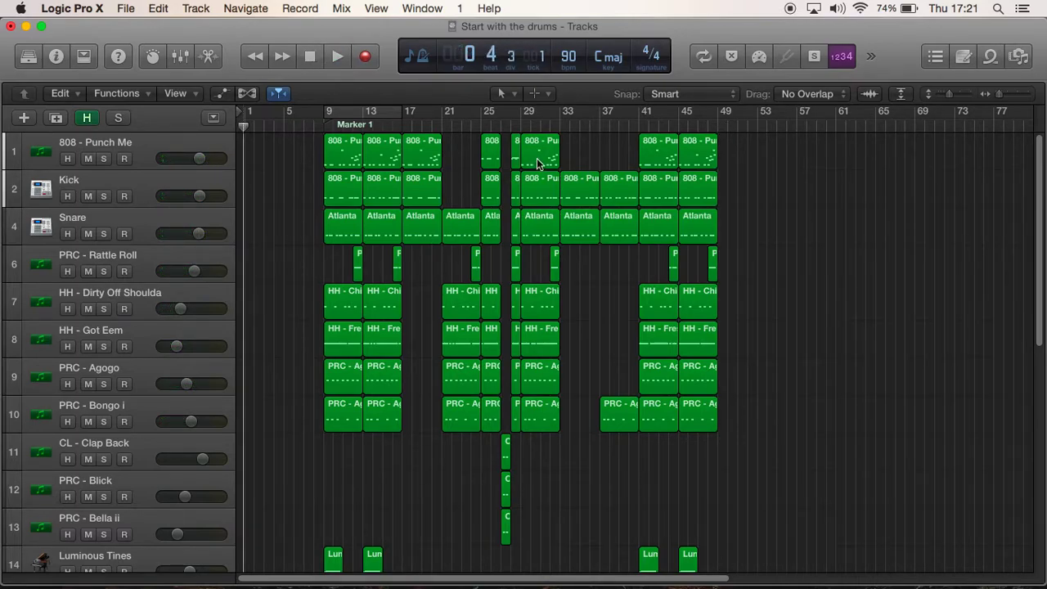
Solo the Kick and Snare tracks, enable cycle mode, and audition both from bar 9.
{"action": "left_click", "coordinate": [323, 125]}
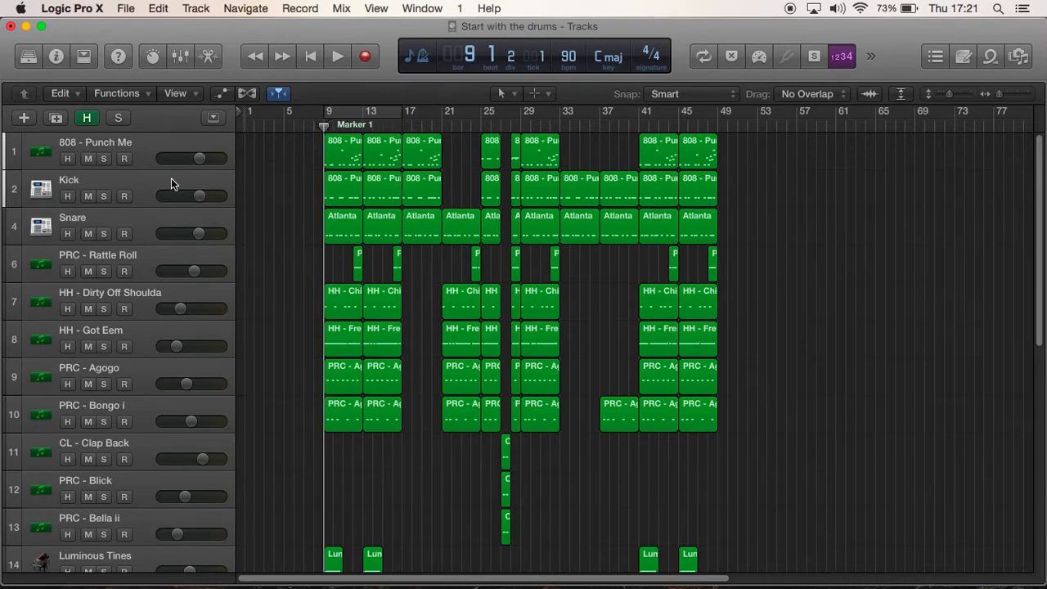
{"action": "left_click", "coordinate": [104, 199]}
{"action": "left_click", "coordinate": [104, 235]}
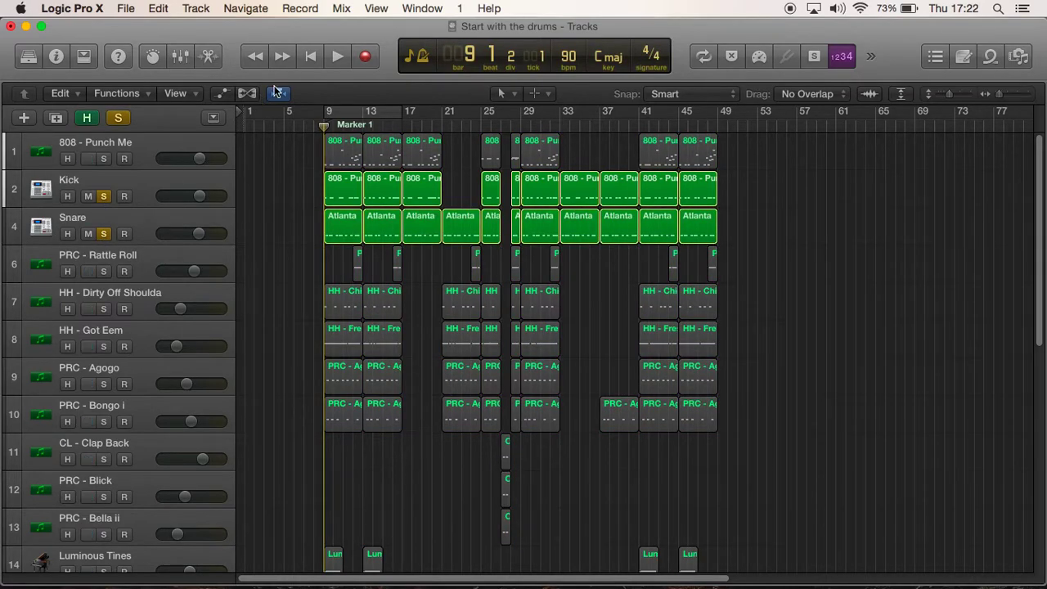
{"action": "left_click", "coordinate": [702, 57]}
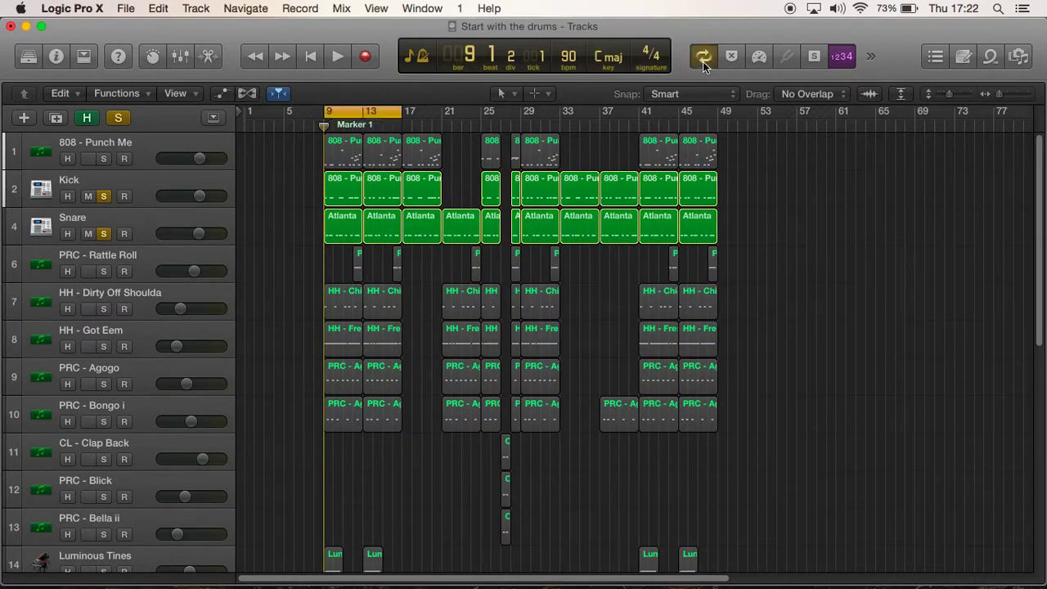
{"action": "left_click", "coordinate": [339, 57]}
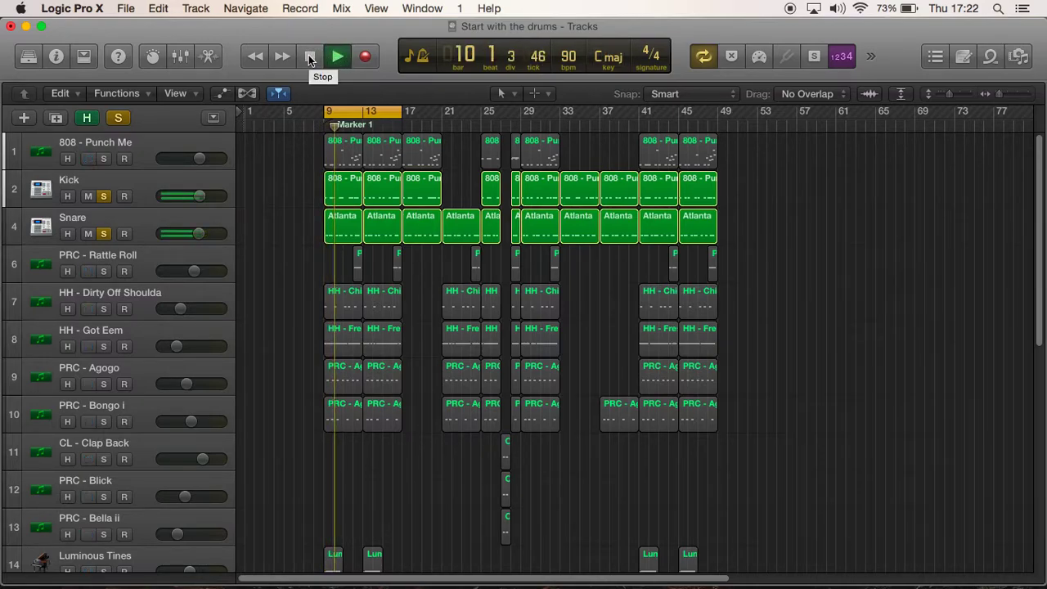
{"action": "left_click", "coordinate": [309, 58]}
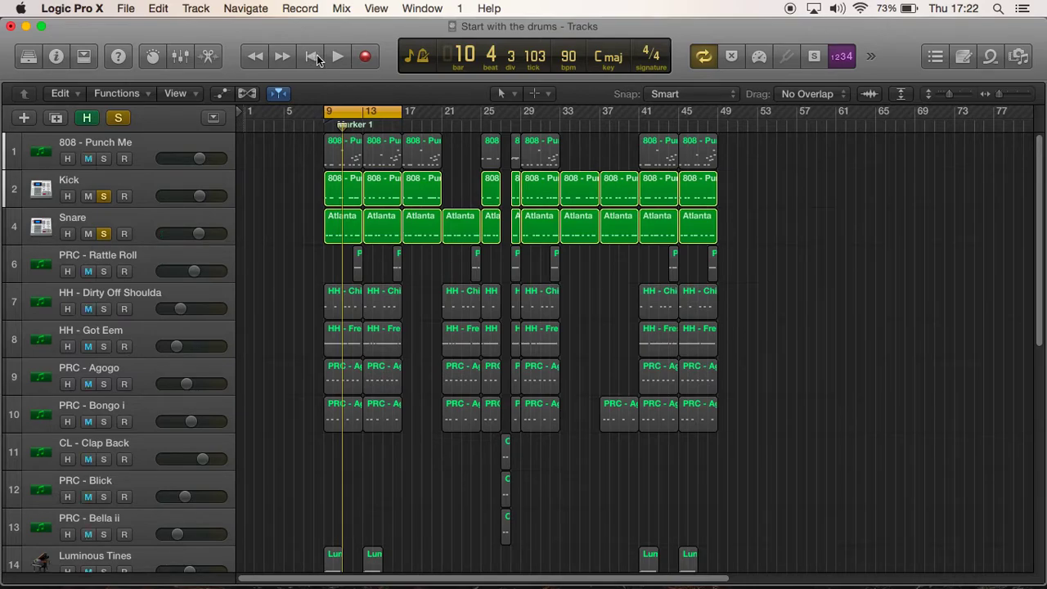
{"action": "left_click", "coordinate": [314, 57]}
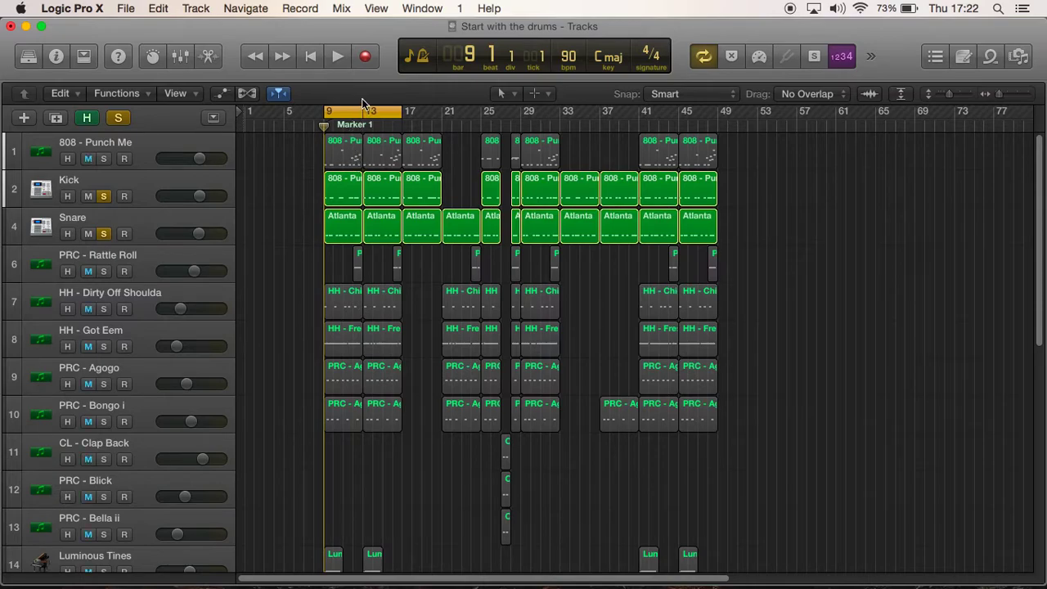
Shorten the cycle range to about the first four bars from bar 9 during kick and snare playback.
{"action": "left_click", "coordinate": [338, 59]}
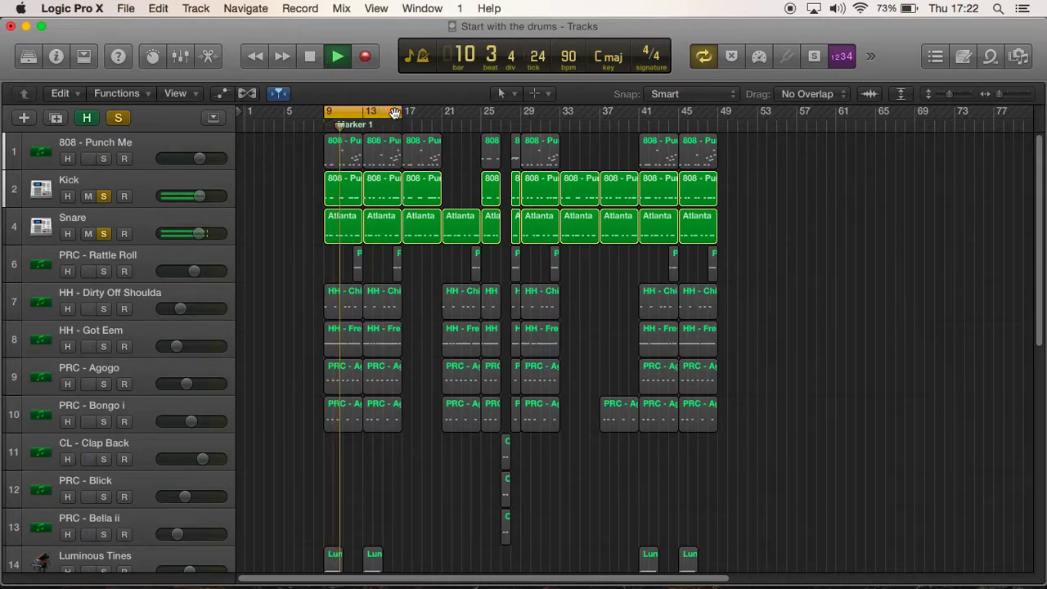
{"action": "left_click_drag", "start_coordinate": [398, 115], "coordinate": [361, 115]}
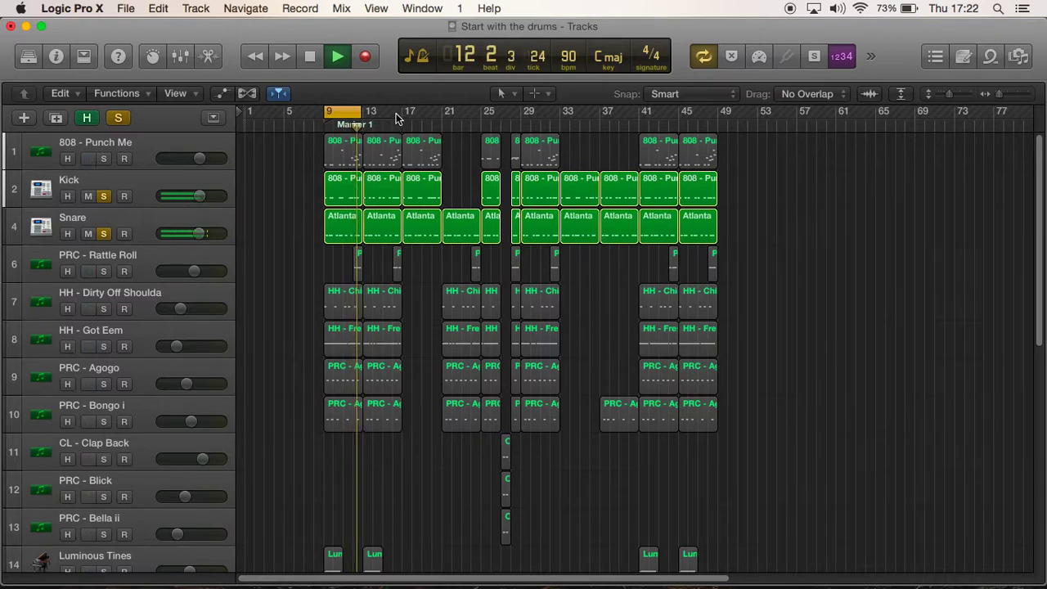
{"action": "left_click", "coordinate": [310, 57]}
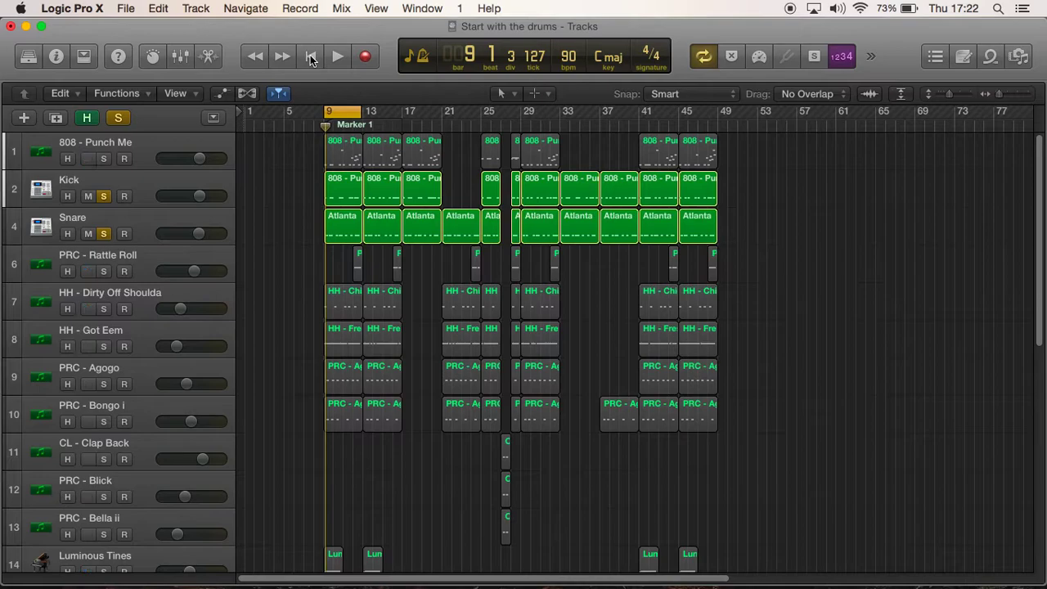
Add the 808 - Punch Me track to the soloed Kick and Snare and audition the loop.
{"action": "left_click", "coordinate": [103, 158]}
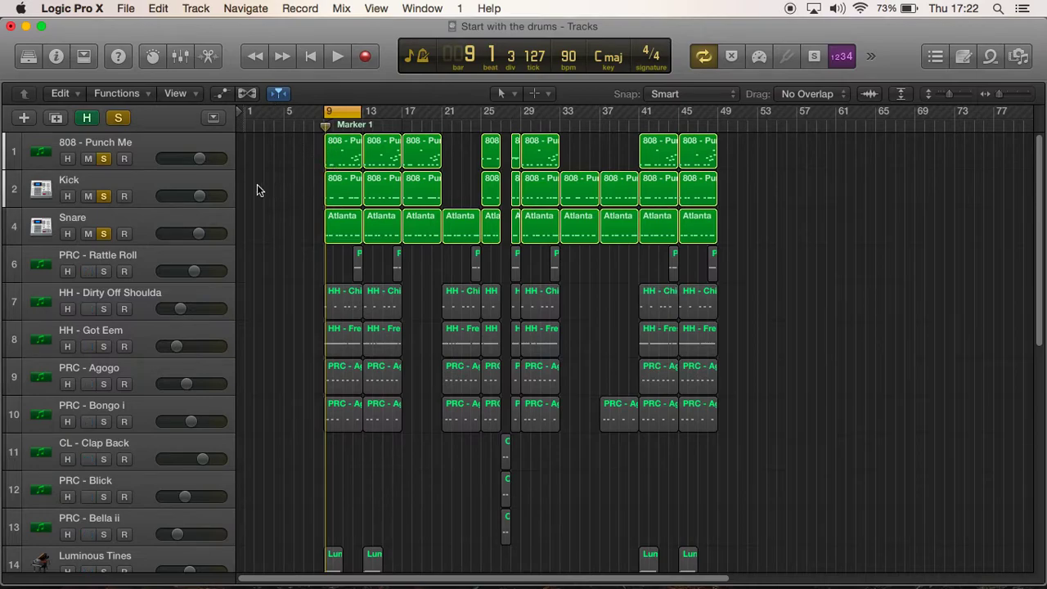
{"action": "left_click", "coordinate": [104, 233]}
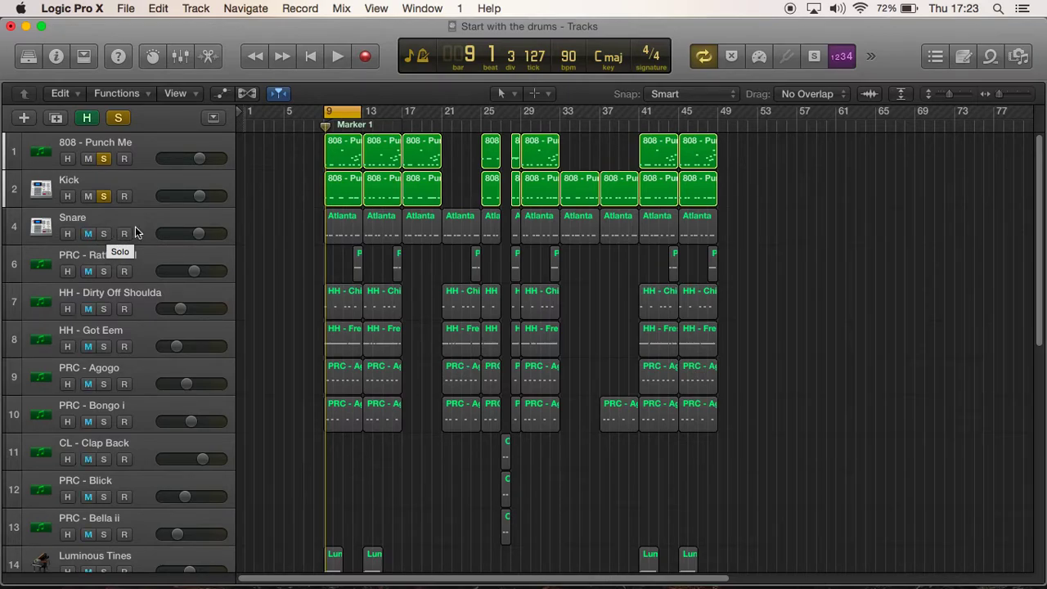
{"action": "left_click", "coordinate": [105, 234]}
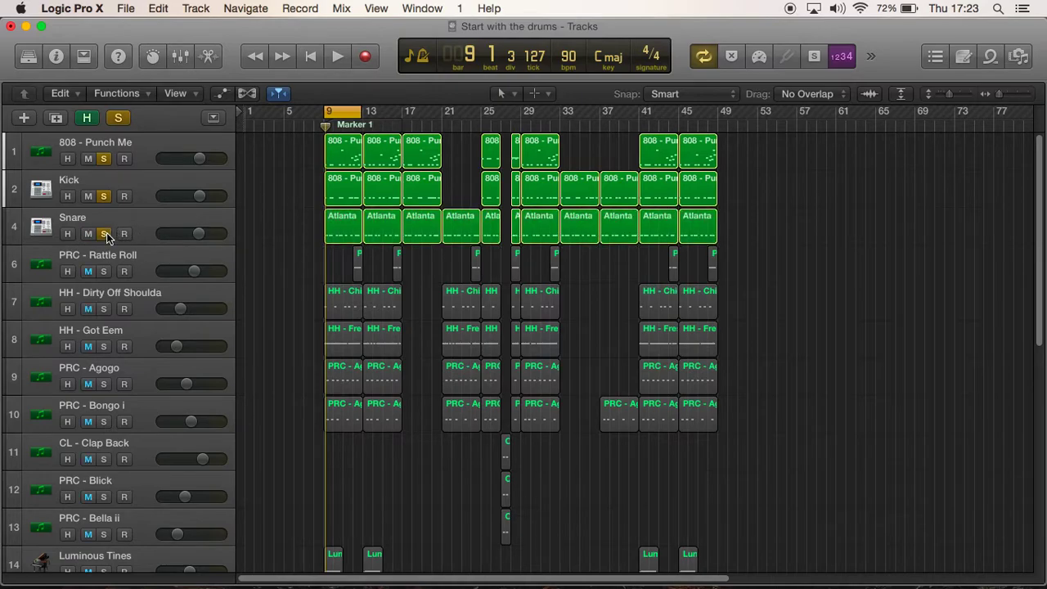
{"action": "left_click", "coordinate": [336, 56]}
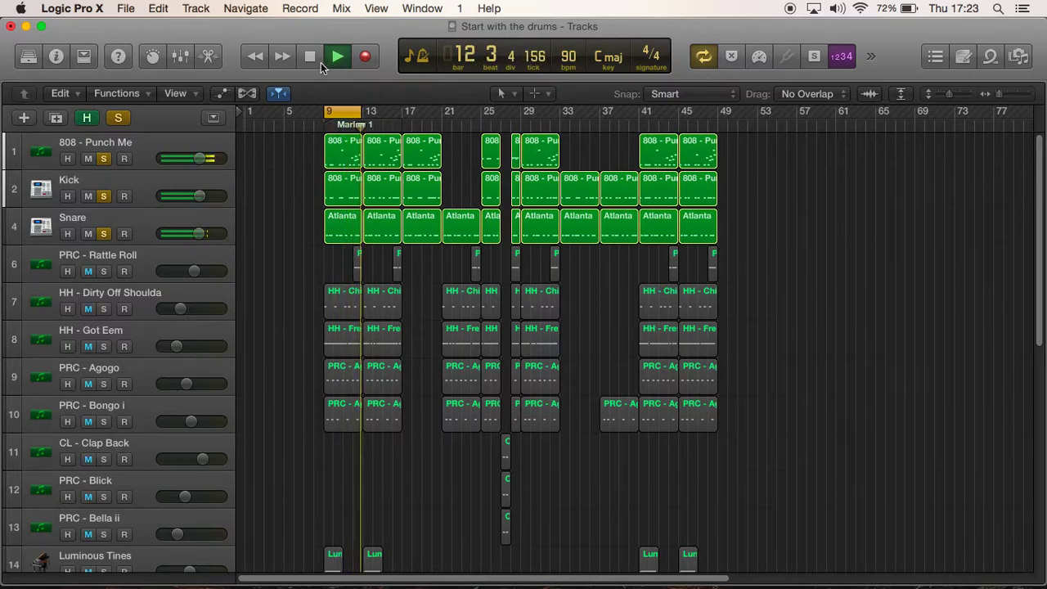
{"action": "left_click", "coordinate": [311, 55]}
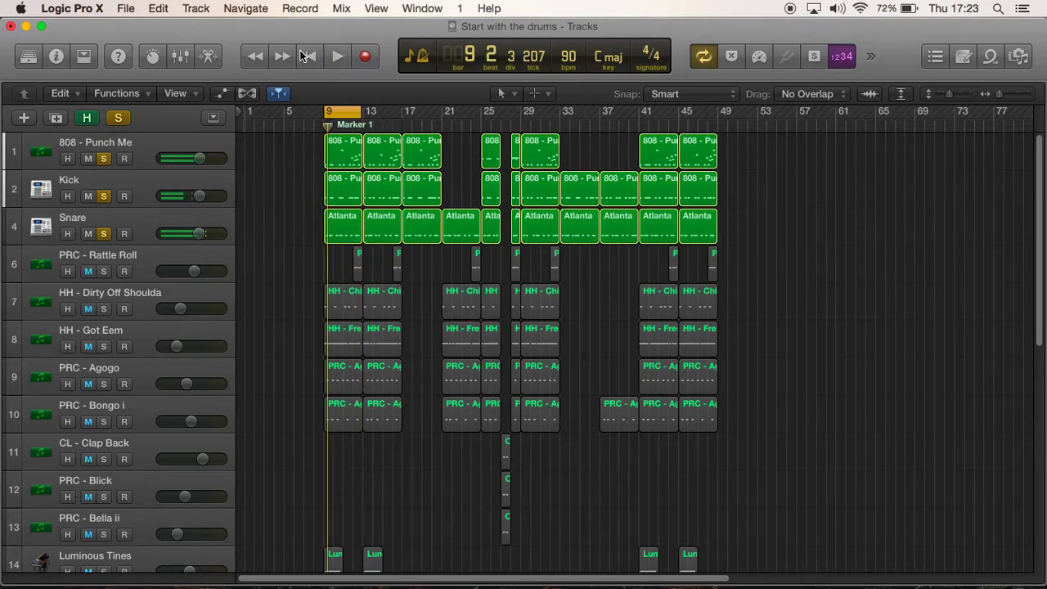
Extend the cycle range's end to bar 13 and audition the loop with HH - Dirty Off Shoulda also soloed.
{"action": "key", "text": "z"}
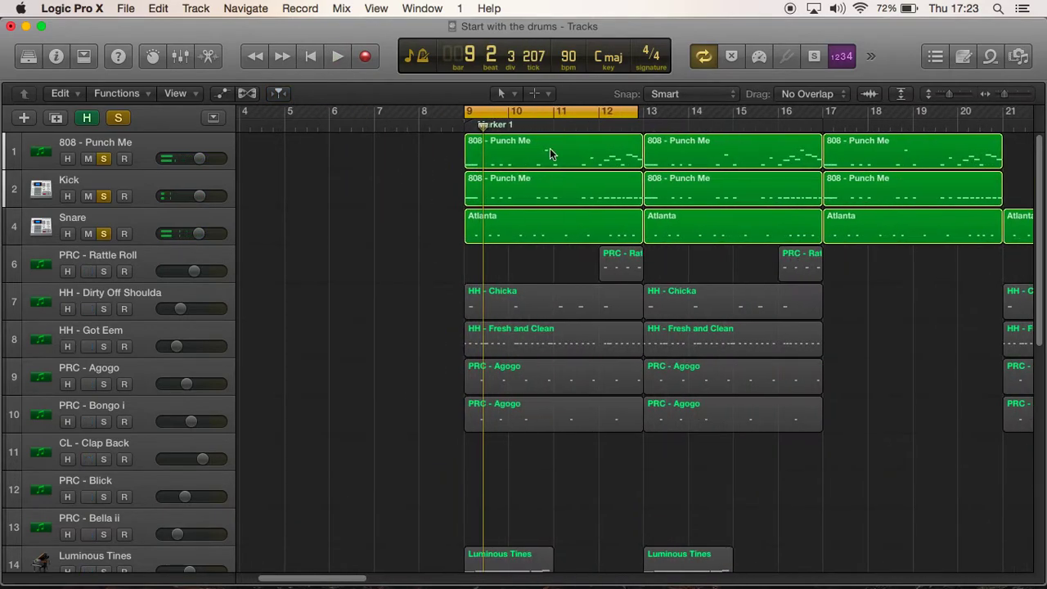
{"action": "left_click_drag", "start_coordinate": [637, 118], "coordinate": [643, 118]}
{"action": "left_click", "coordinate": [103, 308]}
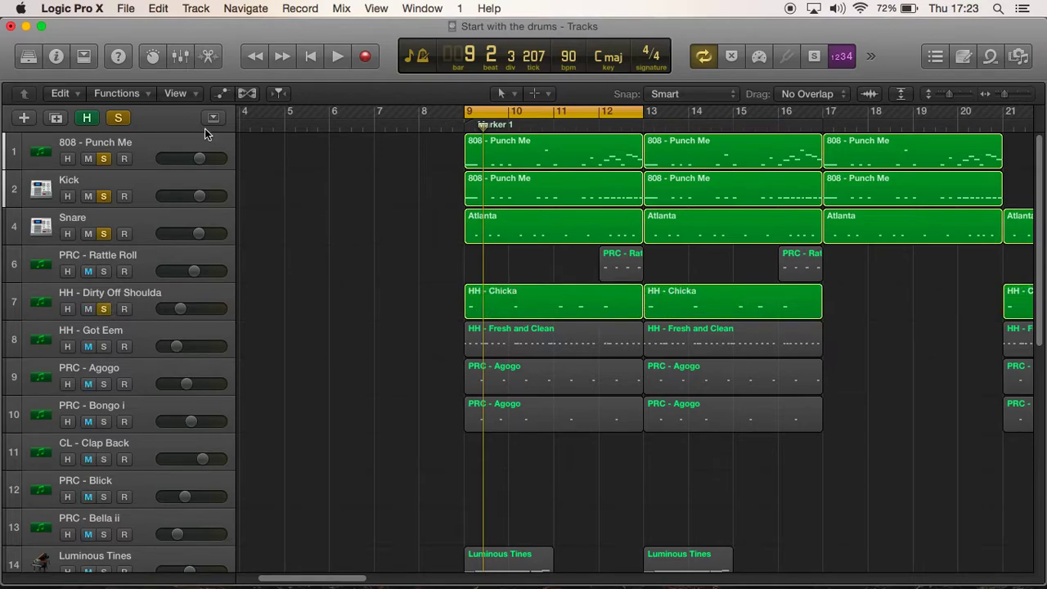
{"action": "left_click", "coordinate": [331, 56]}
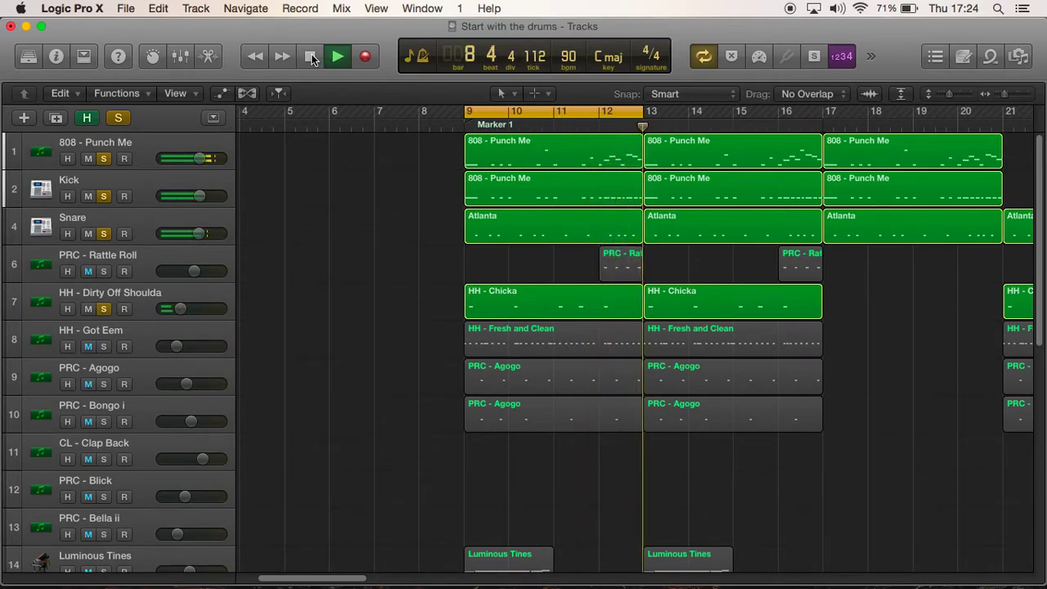
{"action": "left_click", "coordinate": [310, 57]}
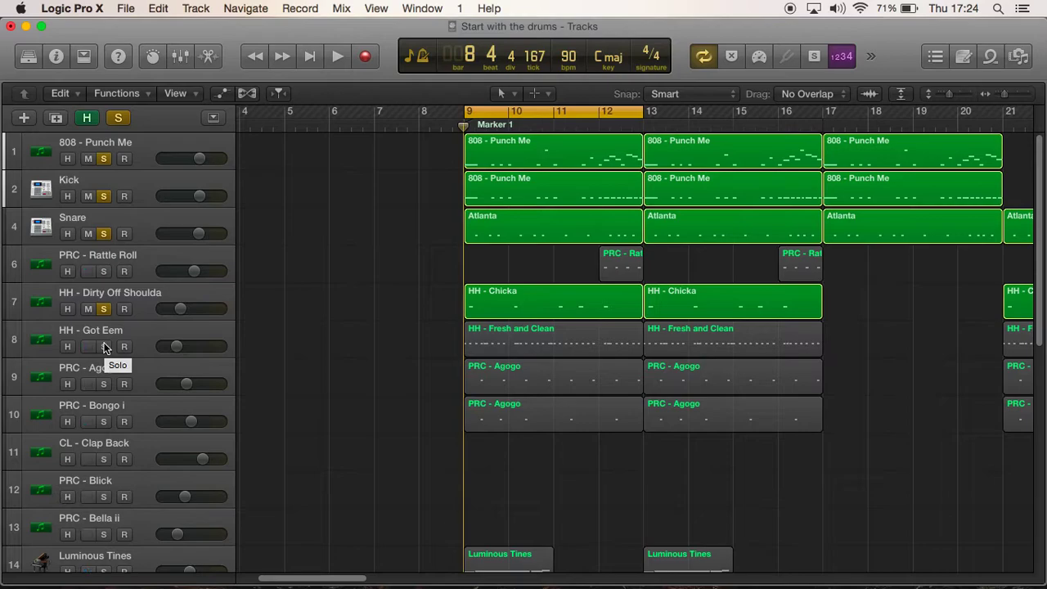
Solo the HH - Got Eem track as well, audition the loop, and return to bar 9.
{"action": "left_click", "coordinate": [104, 346]}
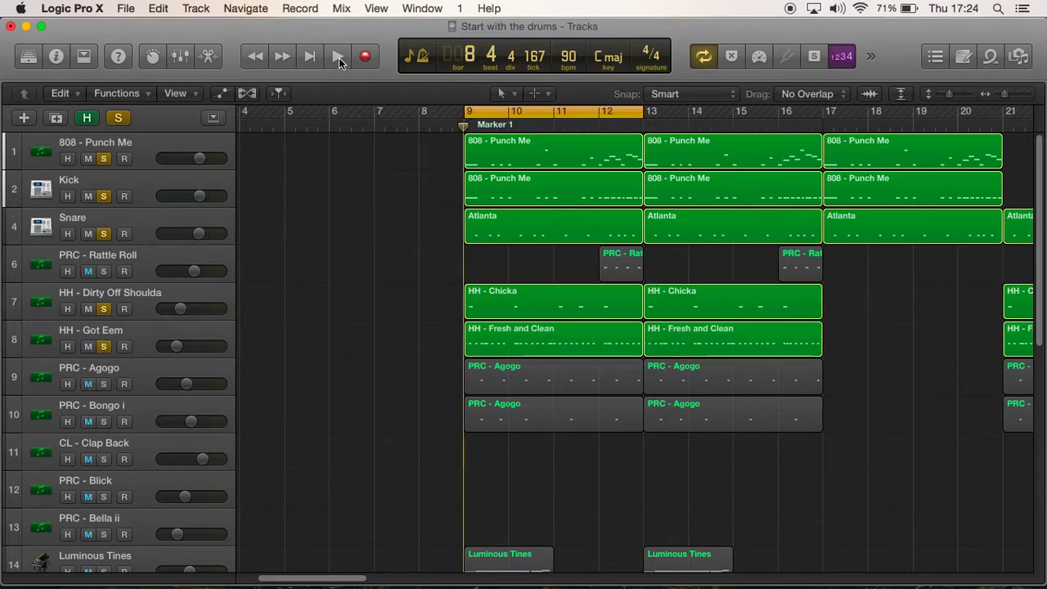
{"action": "left_click", "coordinate": [338, 57]}
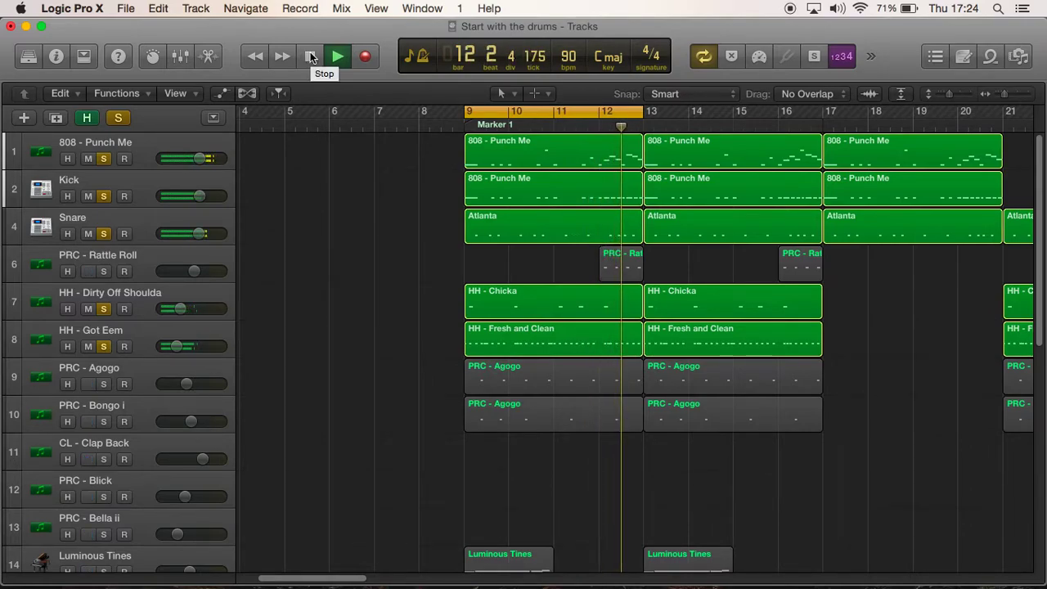
{"action": "left_click", "coordinate": [311, 56]}
{"action": "left_click", "coordinate": [310, 56]}
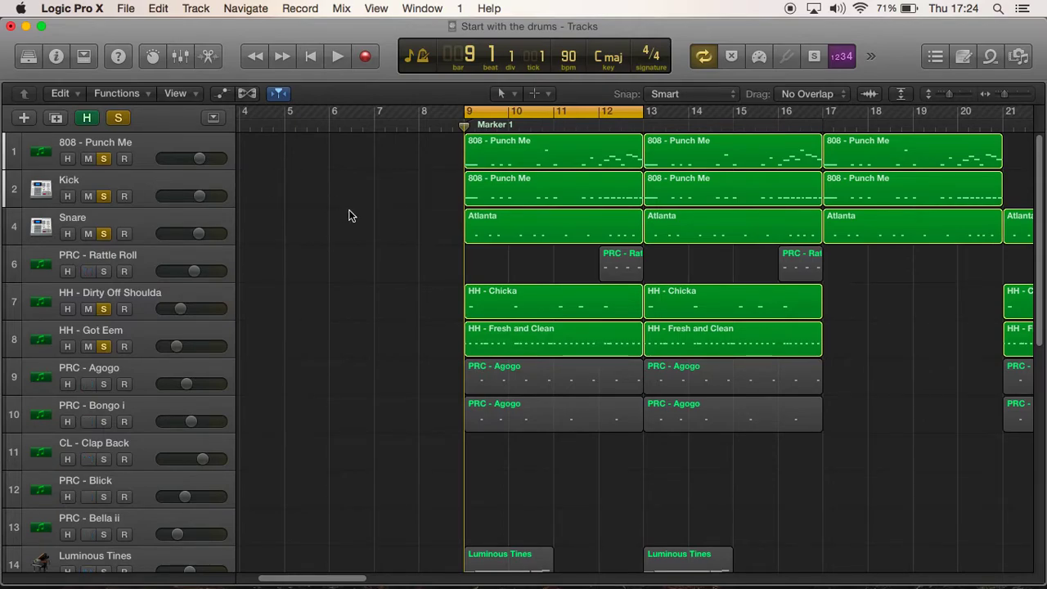
Add PRC - Rattle Roll to the soloed tracks, play the loop, and return to bar 9.
{"action": "left_click", "coordinate": [103, 271]}
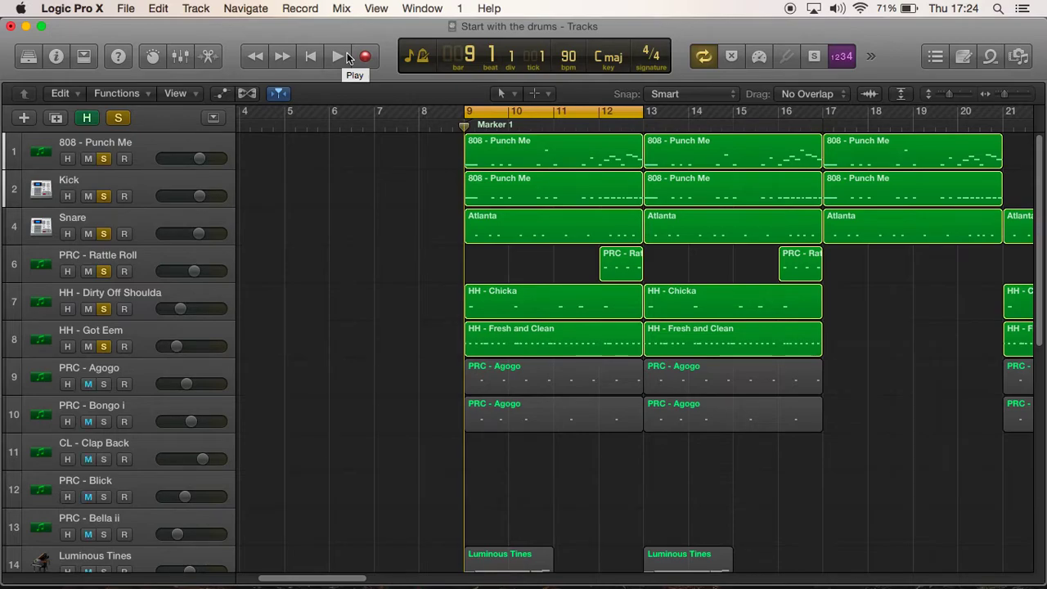
{"action": "left_click", "coordinate": [338, 57]}
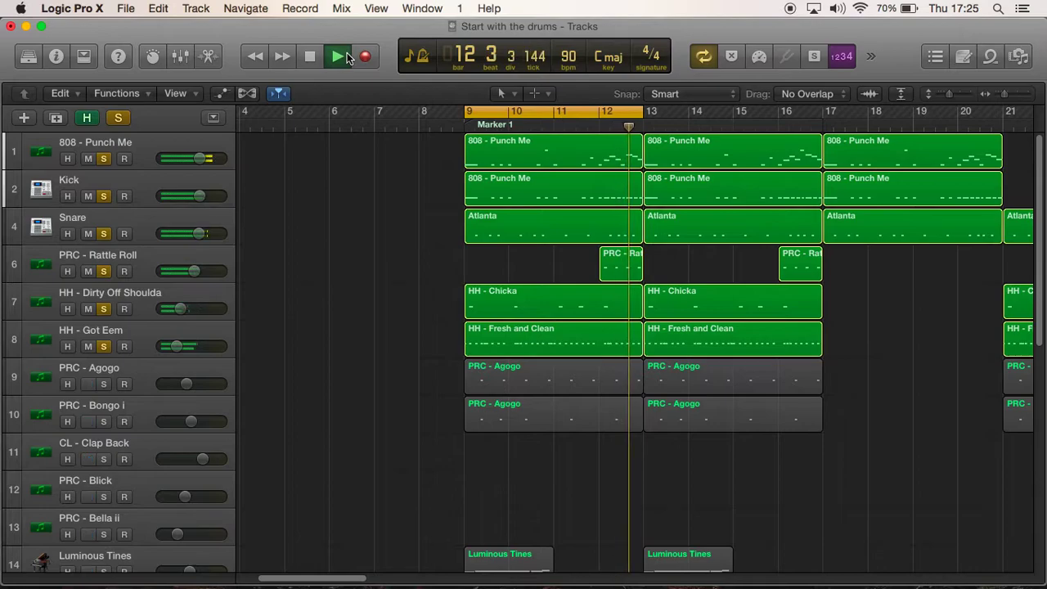
{"action": "left_click", "coordinate": [314, 58]}
{"action": "left_click", "coordinate": [315, 57]}
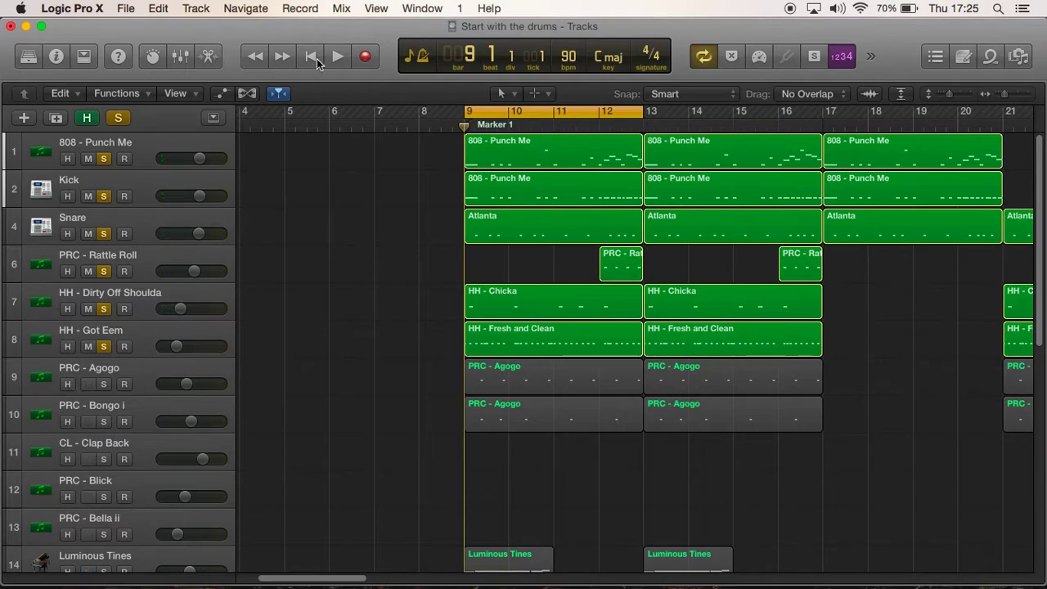
Solo the PRC - Agogo track too and play the cycle range with it included.
{"action": "left_click", "coordinate": [104, 382]}
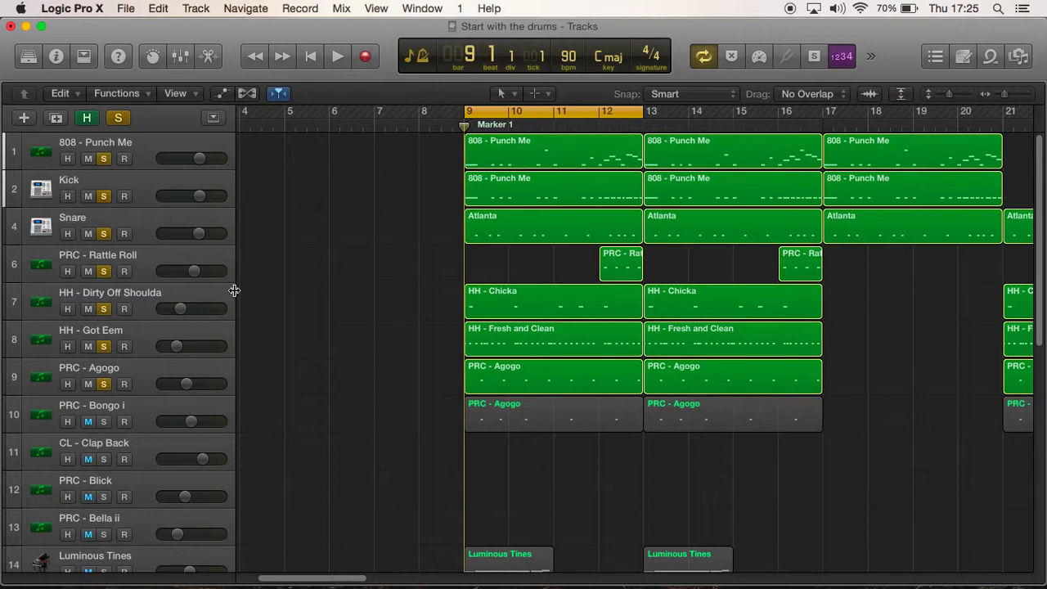
{"action": "left_click", "coordinate": [333, 57]}
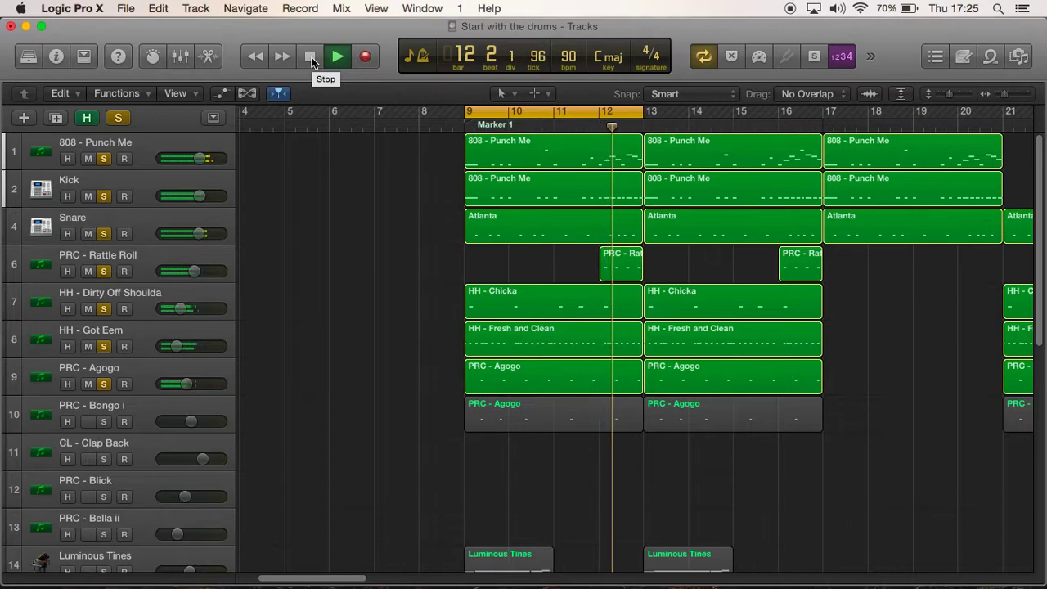
{"action": "left_click", "coordinate": [311, 57]}
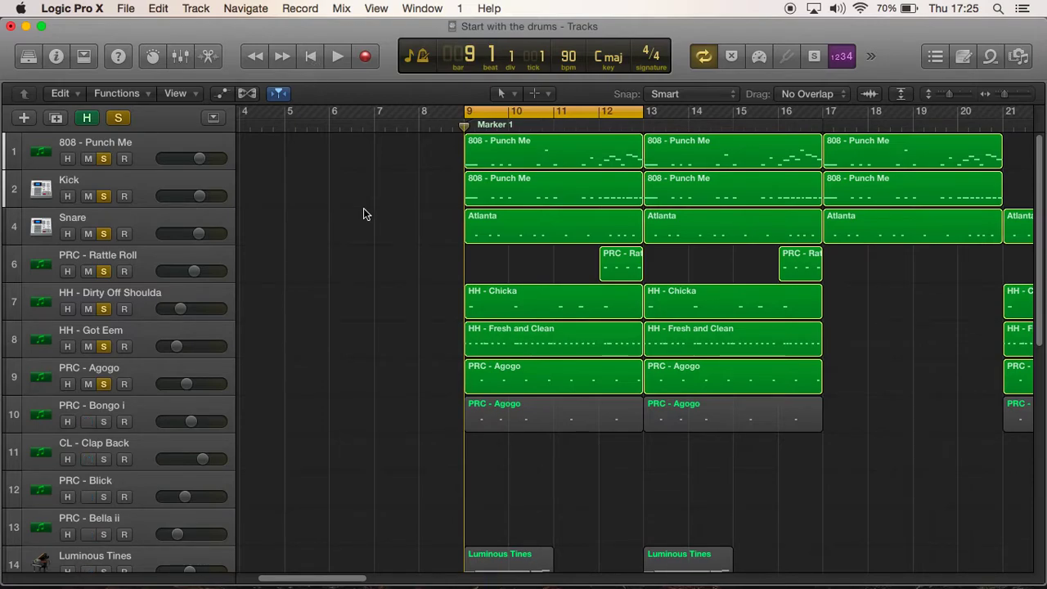
Add PRC - Bongo i to the soloed tracks and audition the layered drum loop.
{"action": "left_click", "coordinate": [105, 420]}
{"action": "left_click", "coordinate": [333, 57]}
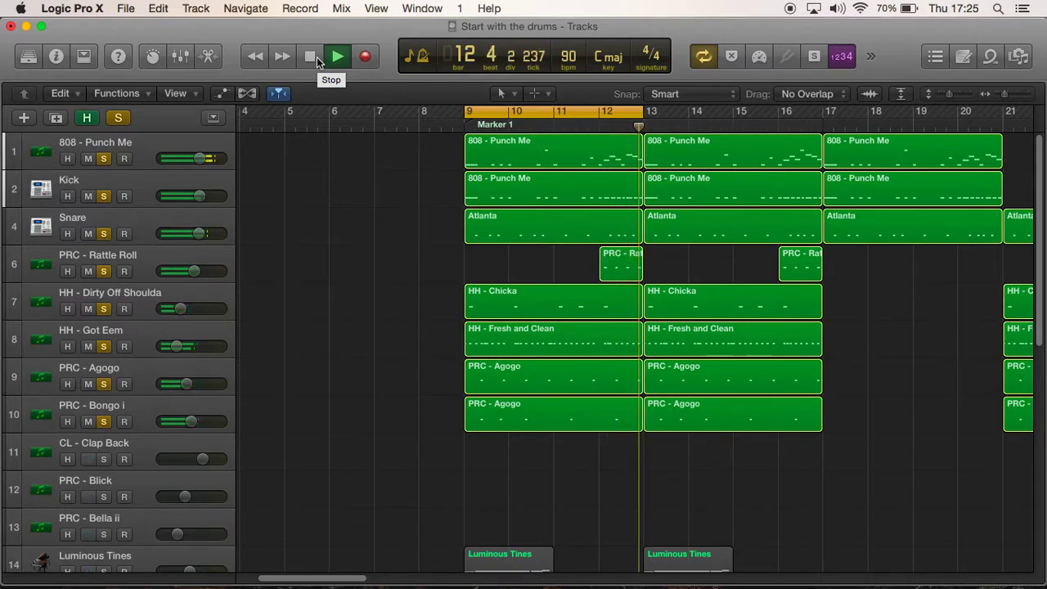
{"action": "left_click", "coordinate": [313, 57]}
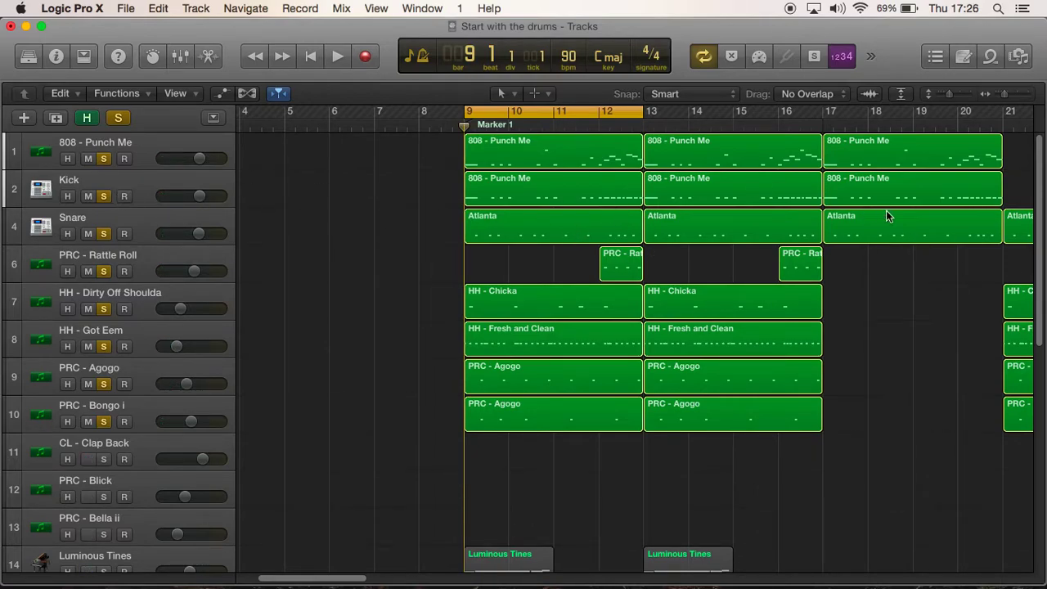
Add the Luminous Tines track to the soloed drum tracks and play the loop from bar 9.
{"action": "left_click_drag", "start_coordinate": [1044, 284], "coordinate": [1043, 425]}
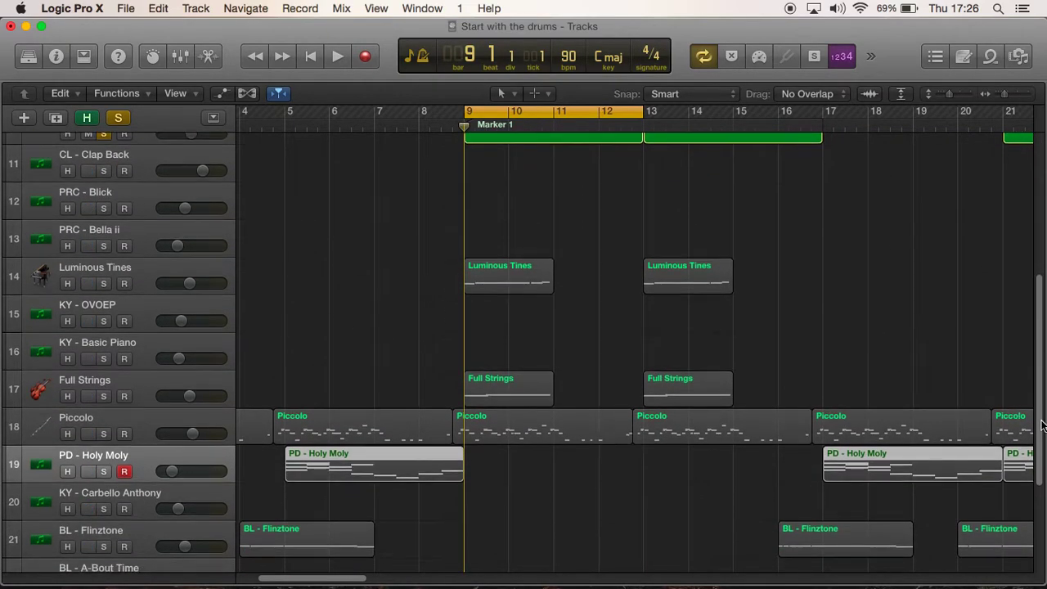
{"action": "left_click", "coordinate": [106, 283]}
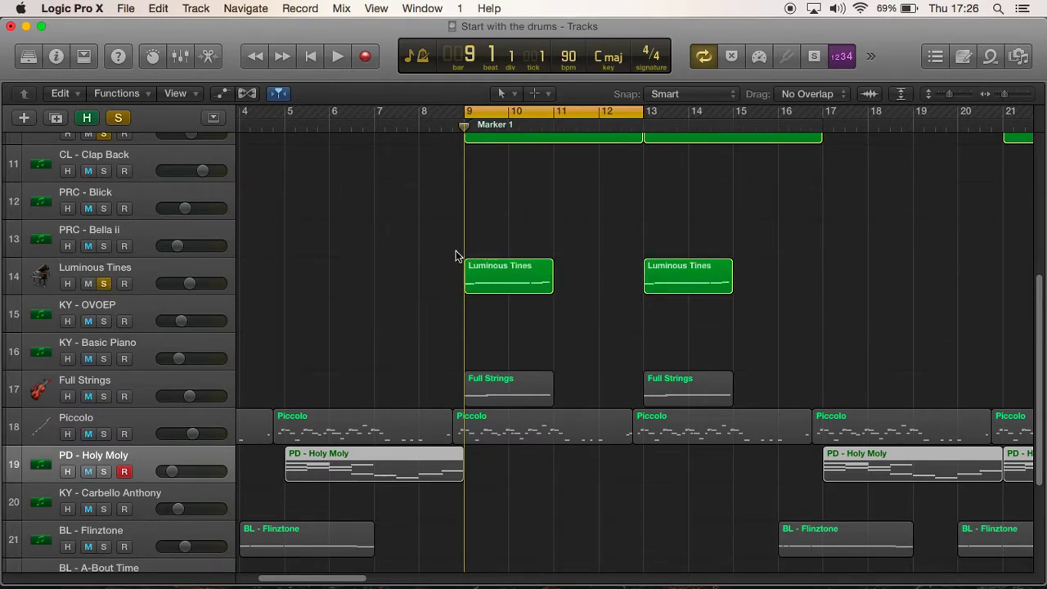
{"action": "left_click", "coordinate": [336, 57]}
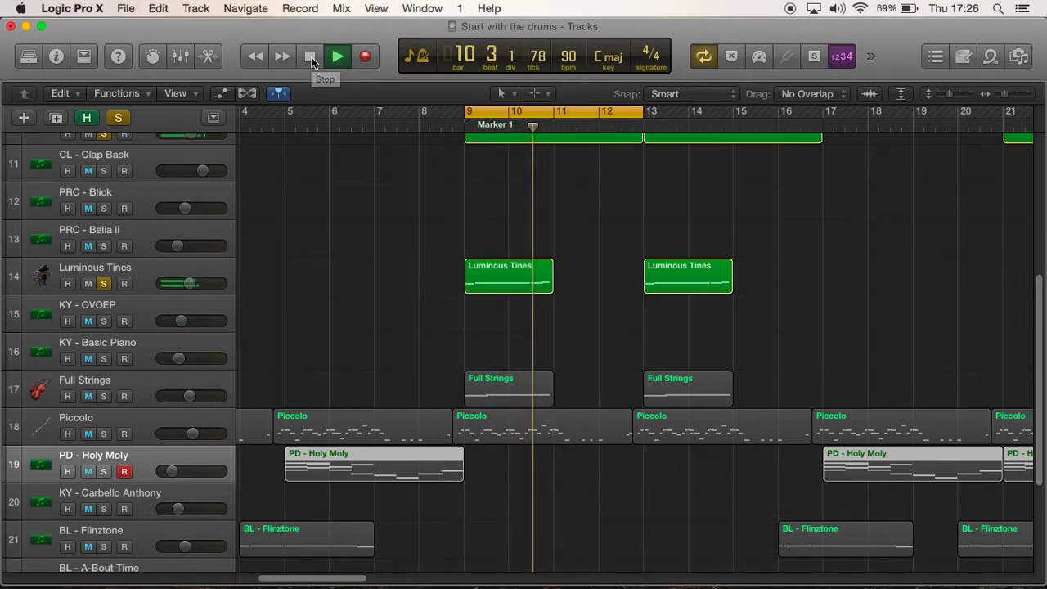
{"action": "left_click", "coordinate": [311, 57]}
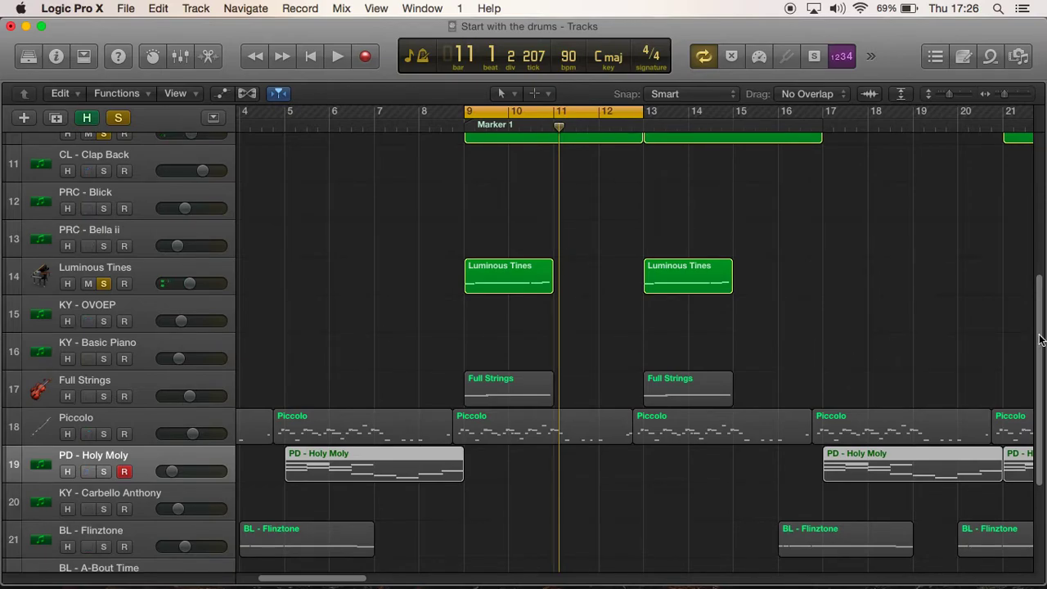
Solo the Full Strings track alongside Luminous Tines and the drums.
{"action": "scroll", "coordinate": [1041, 360], "scroll_direction": "down", "scroll_amount": 2}
{"action": "scroll", "coordinate": [1041, 359], "scroll_direction": "down", "scroll_amount": 2}
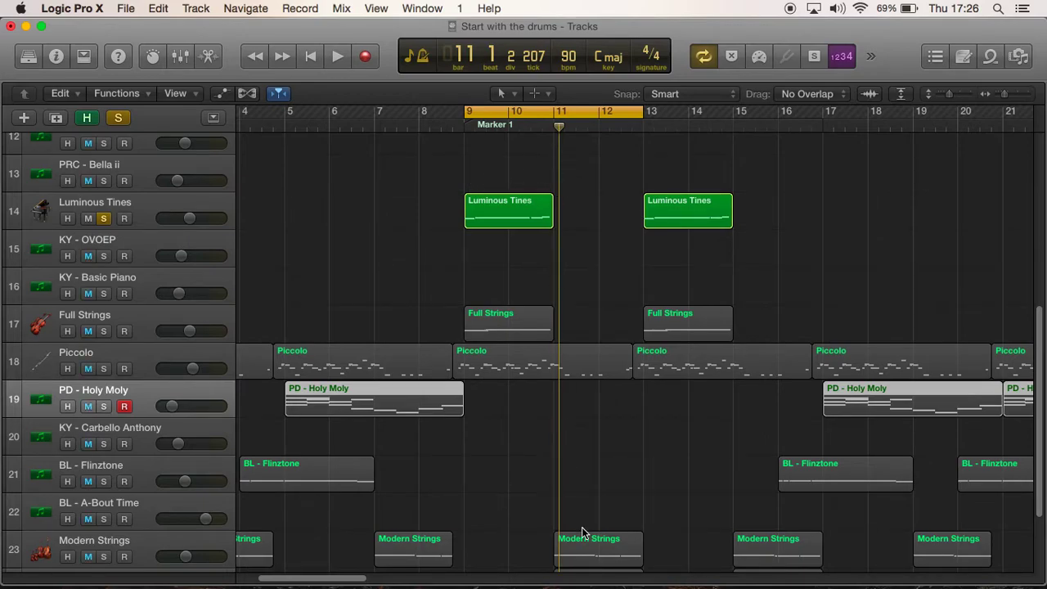
{"action": "left_click_drag", "start_coordinate": [1037, 496], "coordinate": [1035, 473]}
{"action": "scroll", "coordinate": [1035, 473], "scroll_direction": "up", "scroll_amount": 2}
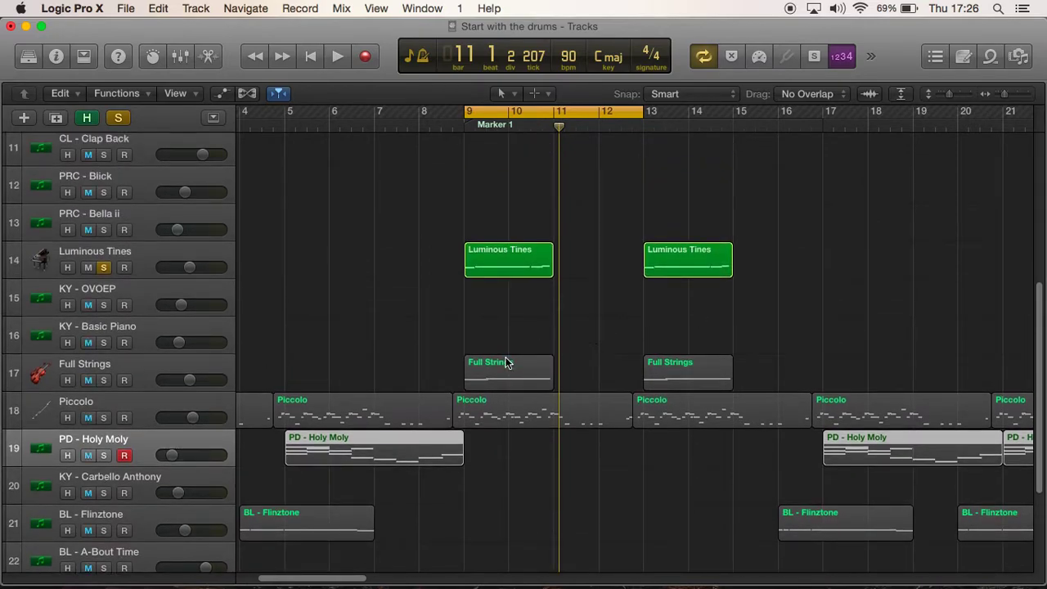
{"action": "left_click", "coordinate": [104, 380]}
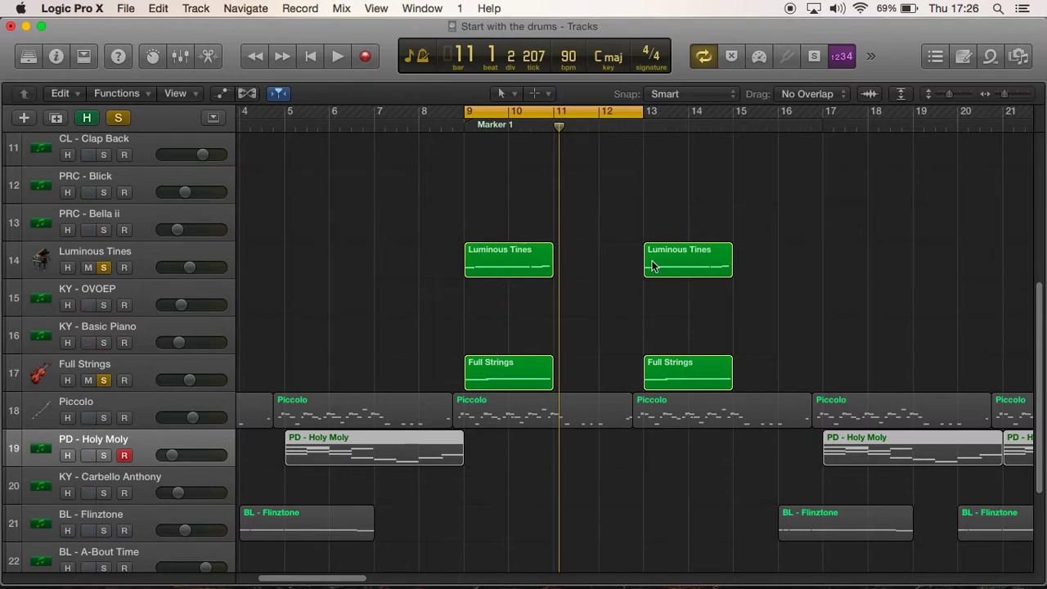
Select the Modern Strings, Harp and Celesta regions at bar 11 one after another to point them out.
{"action": "left_click_drag", "start_coordinate": [1041, 357], "coordinate": [1042, 445]}
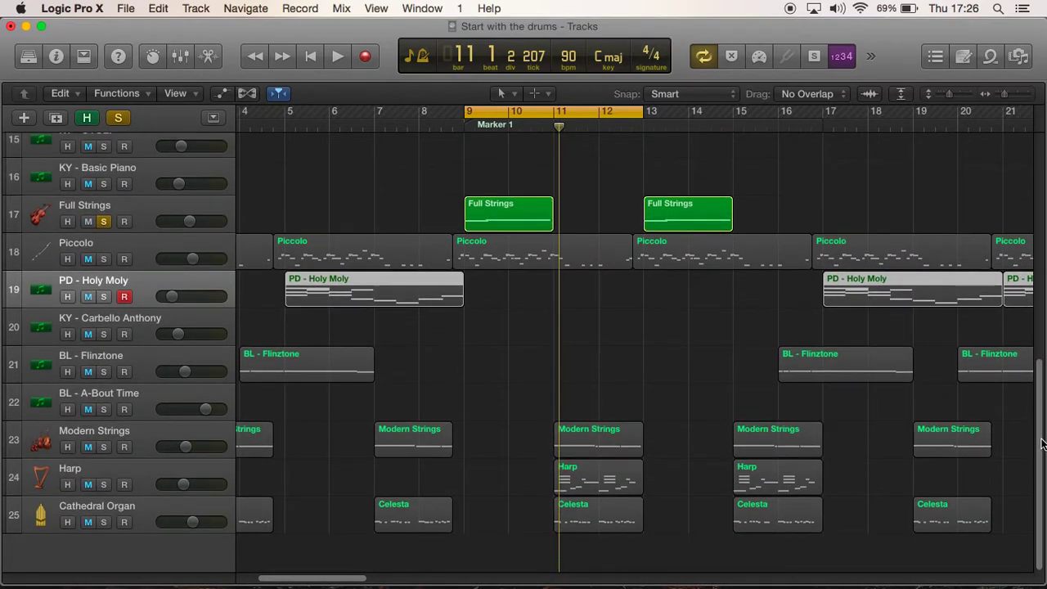
{"action": "left_click", "coordinate": [598, 439]}
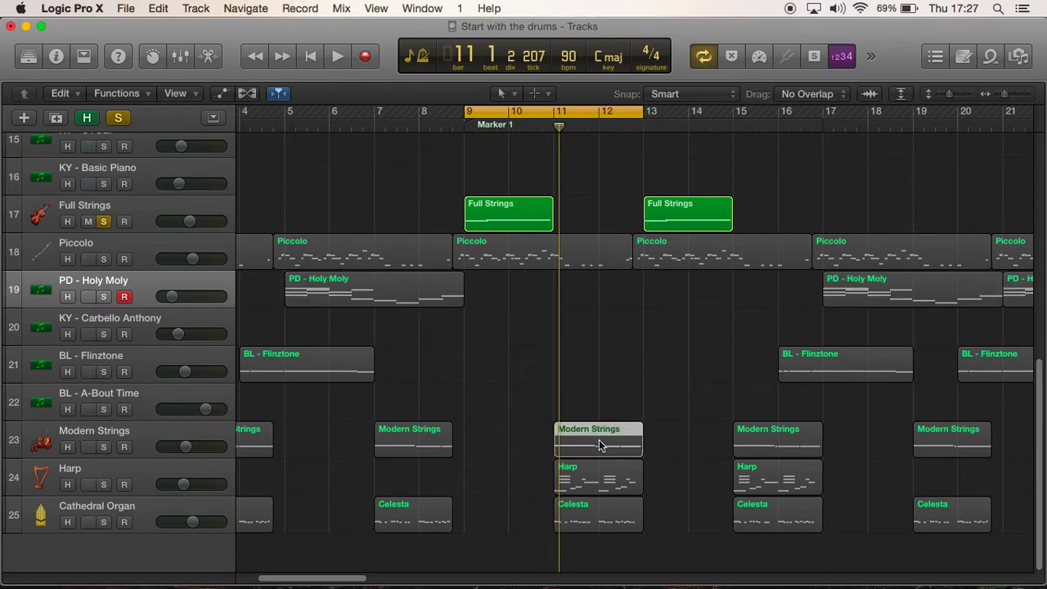
{"action": "left_click", "coordinate": [588, 482]}
{"action": "left_click", "coordinate": [591, 515]}
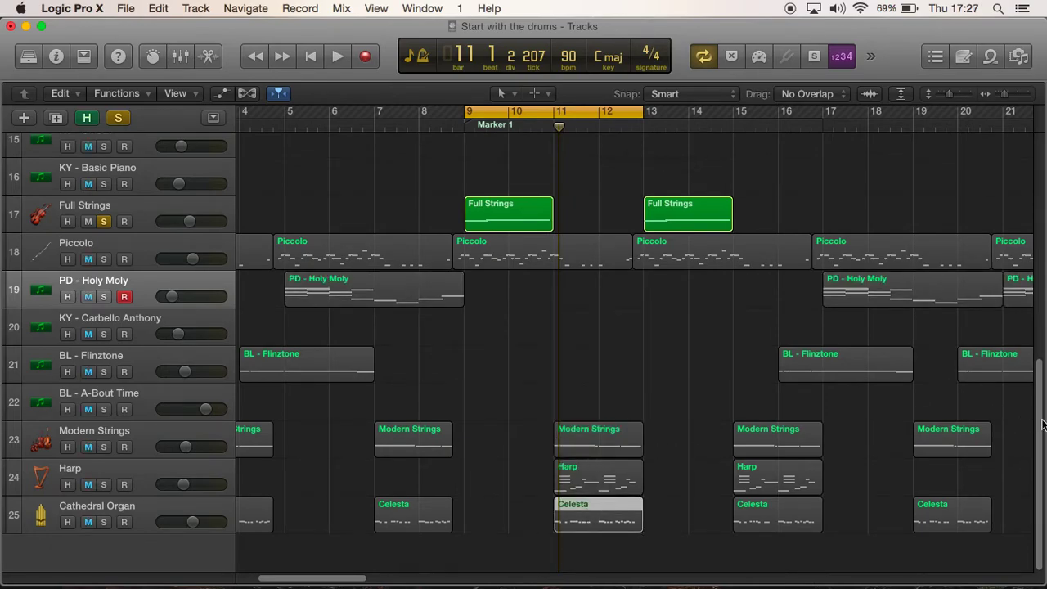
Audition the loop with Luminous Tines and Full Strings layered over the drums.
{"action": "left_click_drag", "start_coordinate": [1041, 415], "coordinate": [1028, 306]}
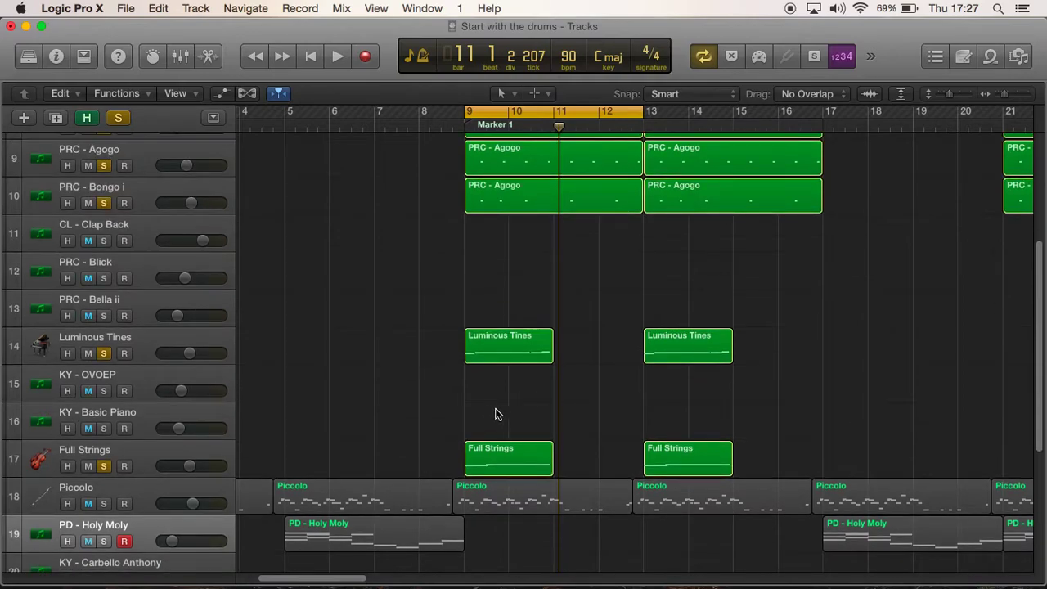
{"action": "left_click", "coordinate": [343, 61]}
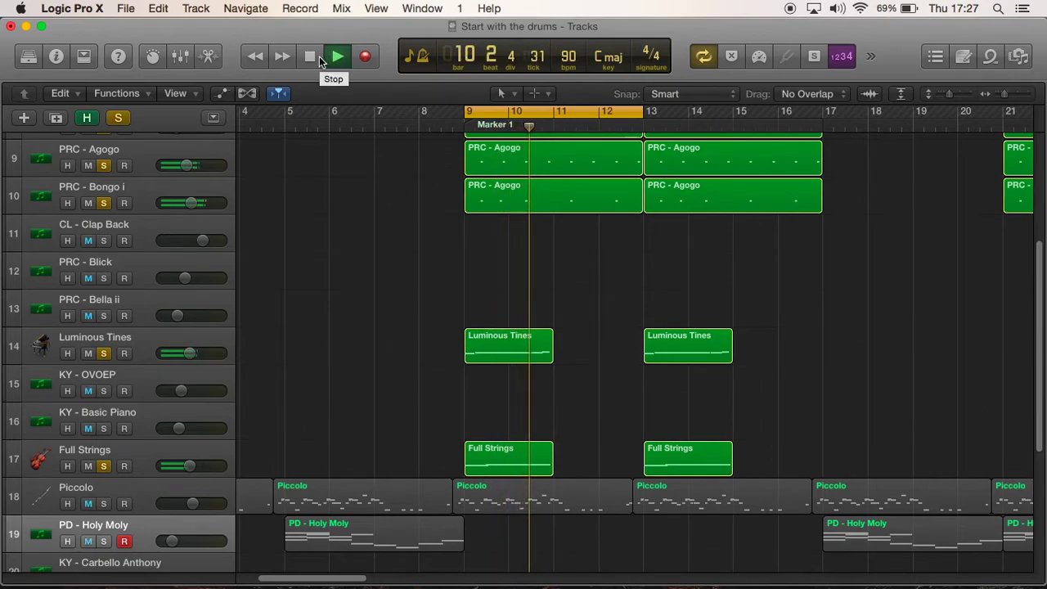
{"action": "left_click", "coordinate": [319, 57]}
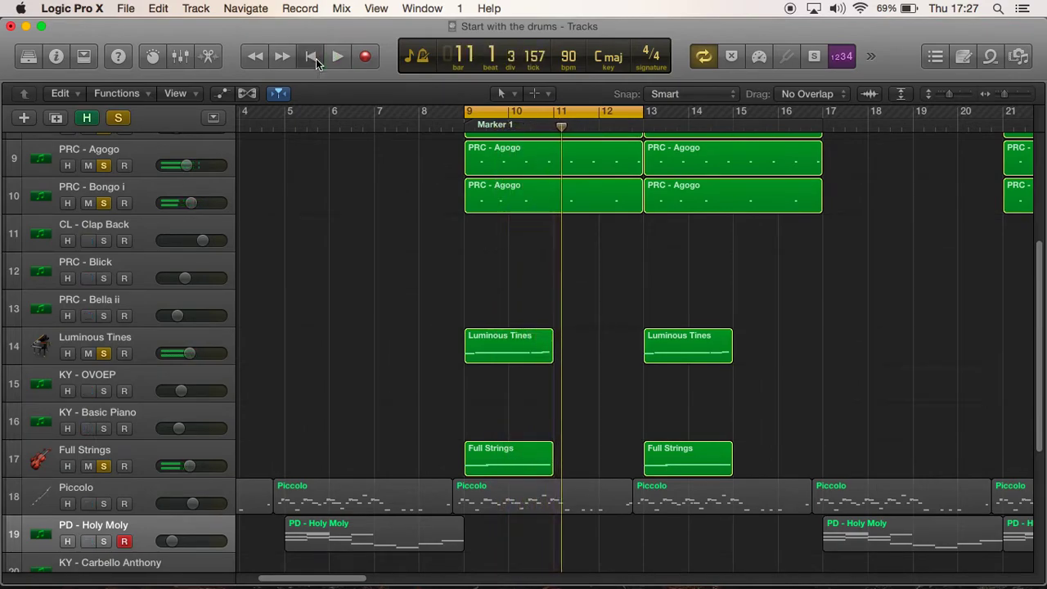
Take Luminous Tines out of solo, play the loop from bar 9 without it, and solo it again.
{"action": "left_click", "coordinate": [104, 353]}
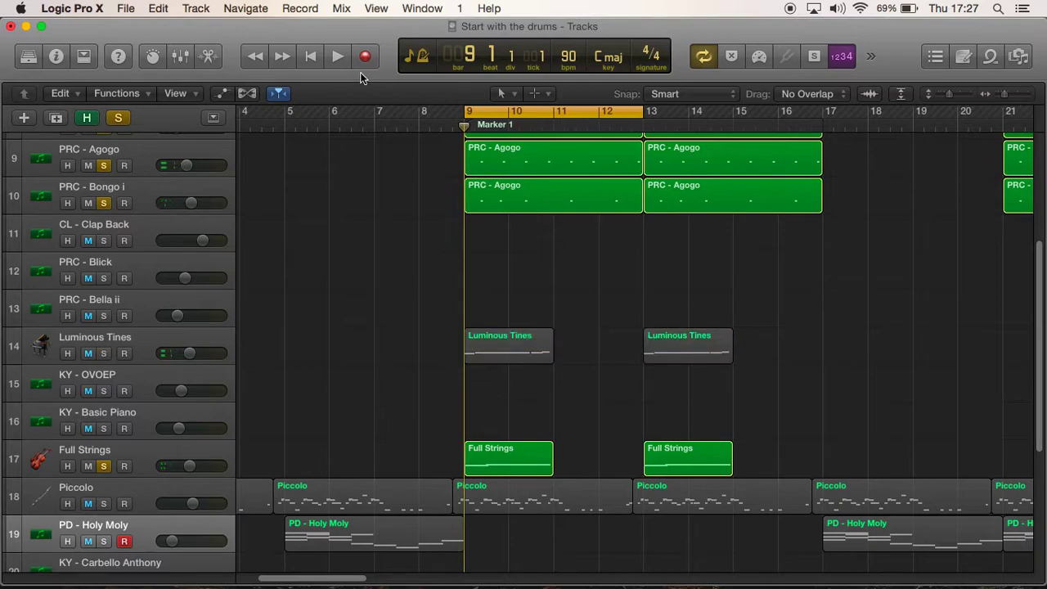
{"action": "left_click", "coordinate": [339, 57]}
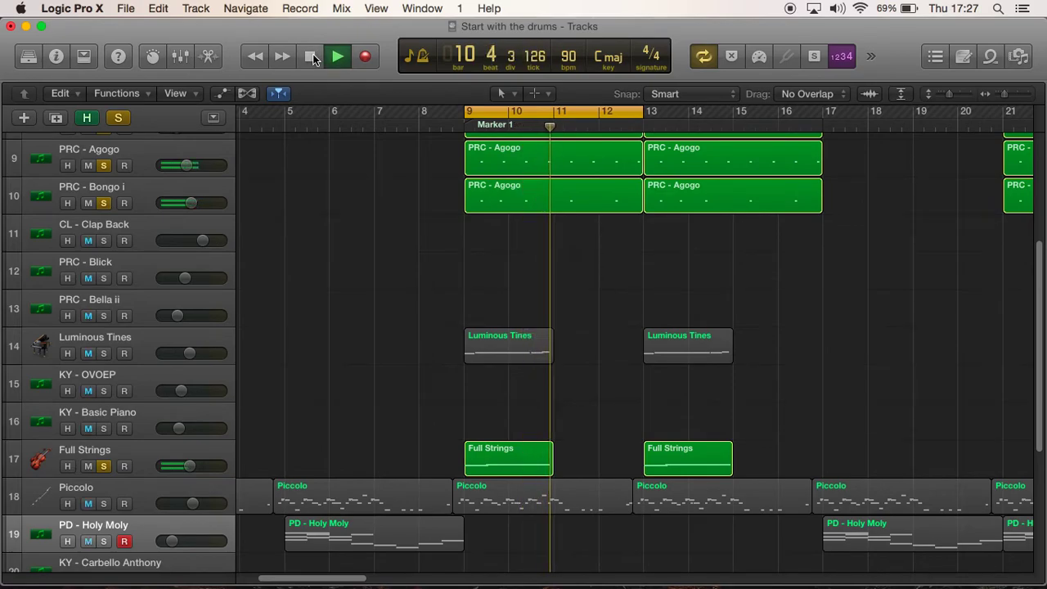
{"action": "left_click", "coordinate": [311, 56]}
{"action": "left_click", "coordinate": [103, 353]}
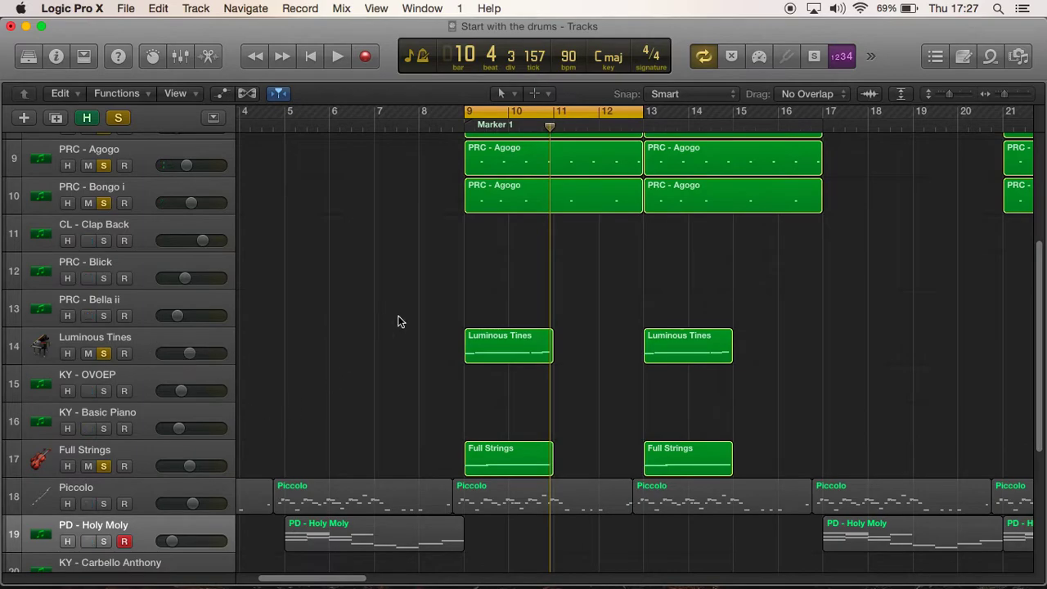
Solo the Modern Strings track, take Luminous Tines out of solo, and play the cycle range from bar 9.
{"action": "left_click_drag", "start_coordinate": [1040, 296], "coordinate": [1045, 417]}
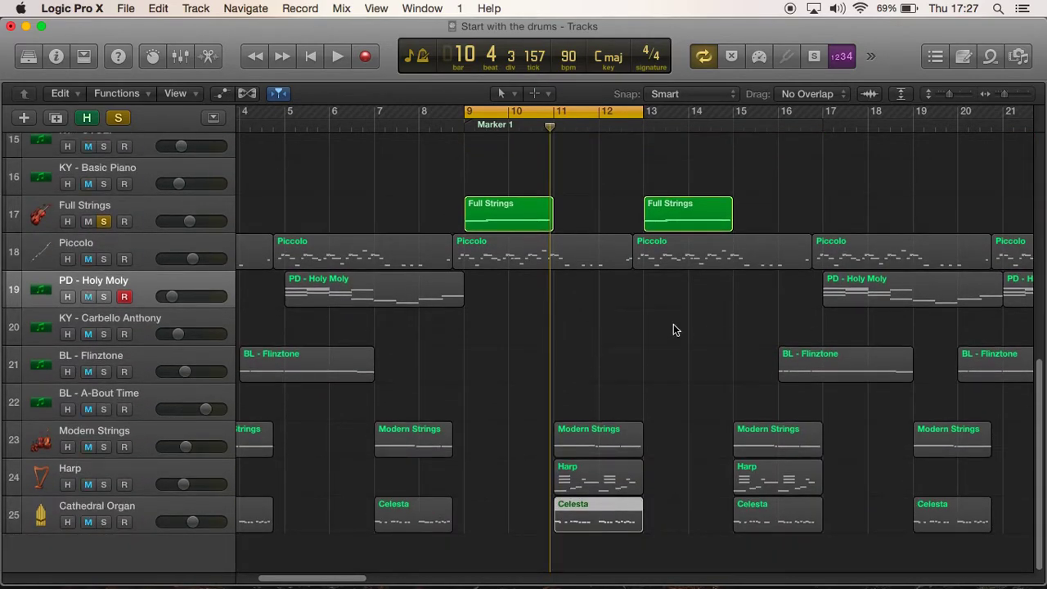
{"action": "left_click_drag", "start_coordinate": [1043, 413], "coordinate": [1022, 355]}
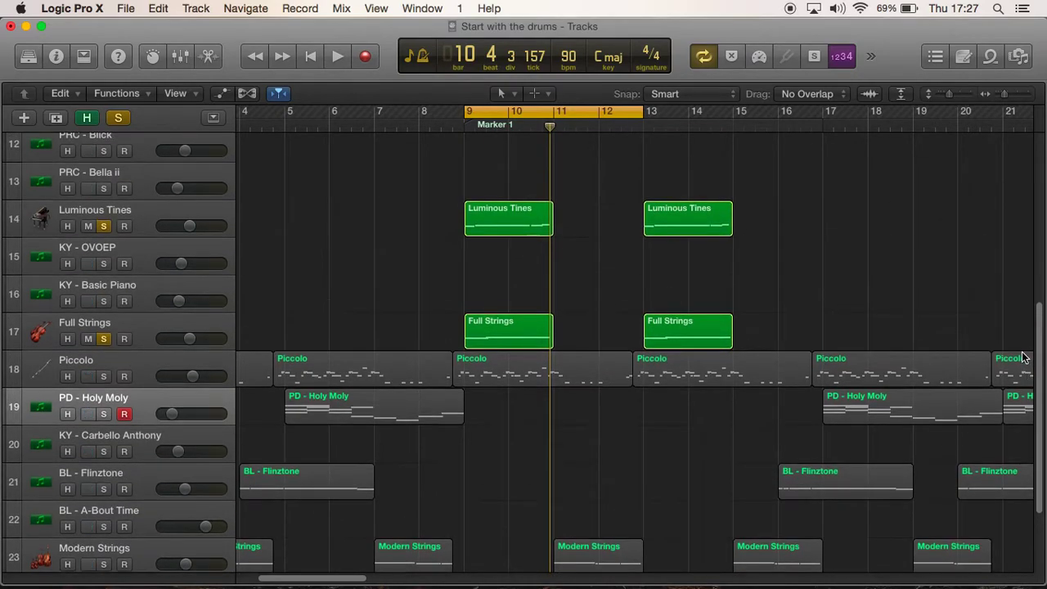
{"action": "scroll", "coordinate": [1018, 344], "scroll_direction": "up", "scroll_amount": 3}
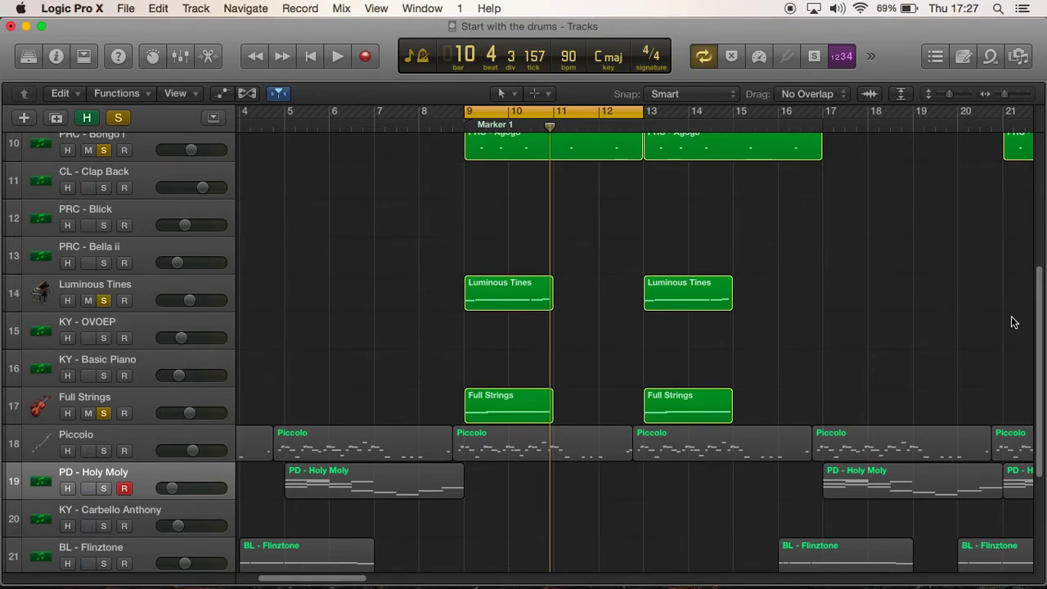
{"action": "scroll", "coordinate": [1011, 323], "scroll_direction": "down", "scroll_amount": 3}
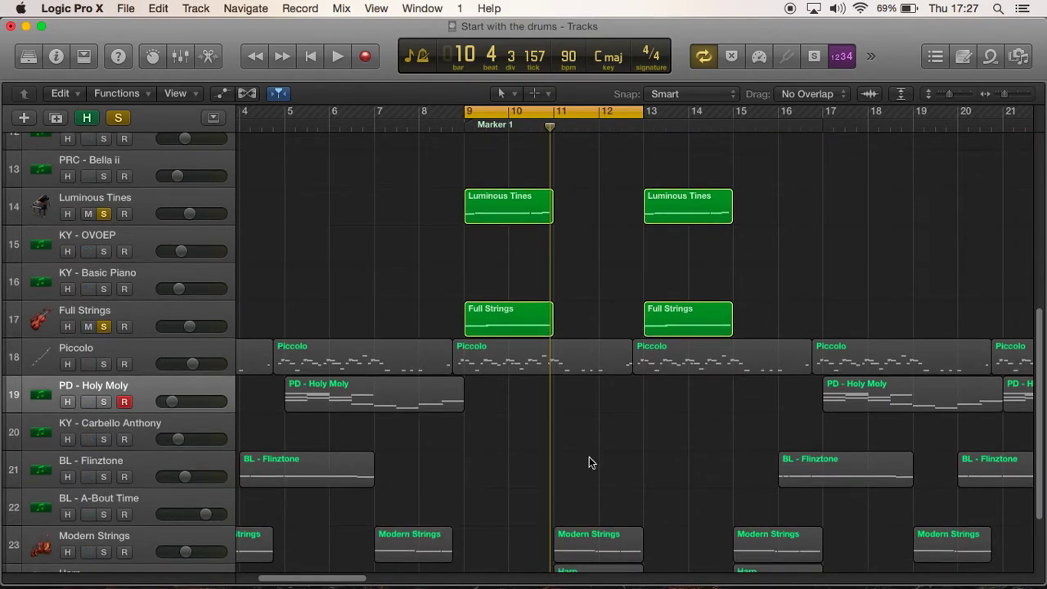
{"action": "left_click", "coordinate": [103, 551]}
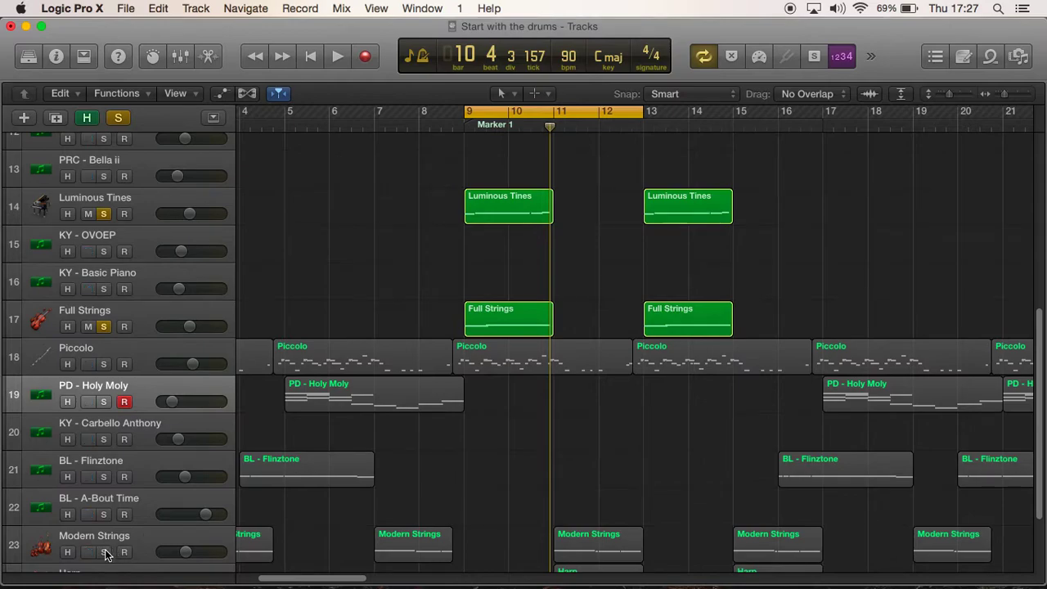
{"action": "left_click", "coordinate": [103, 213]}
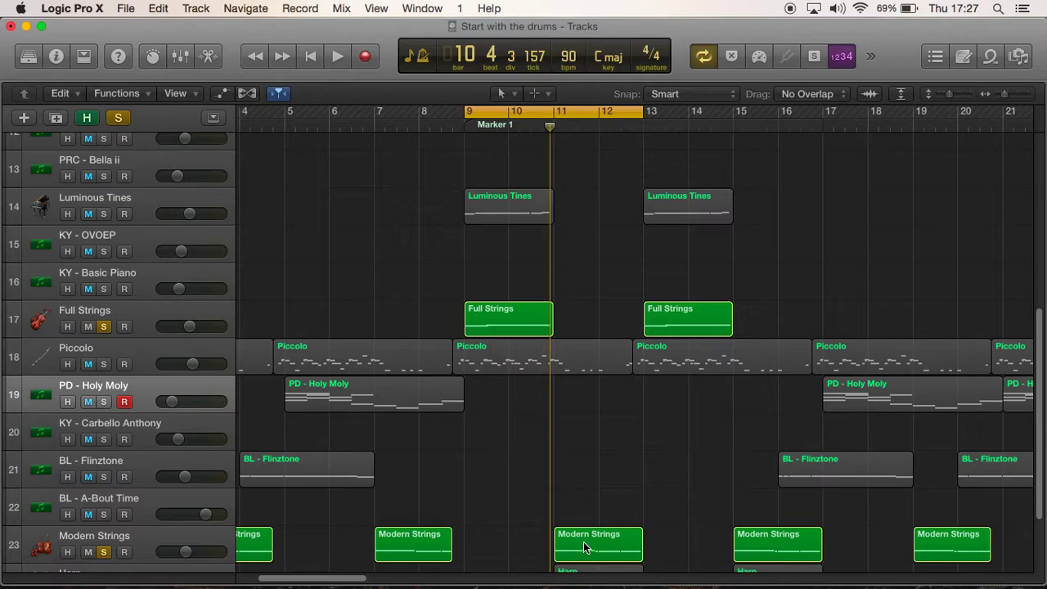
{"action": "left_click", "coordinate": [315, 61]}
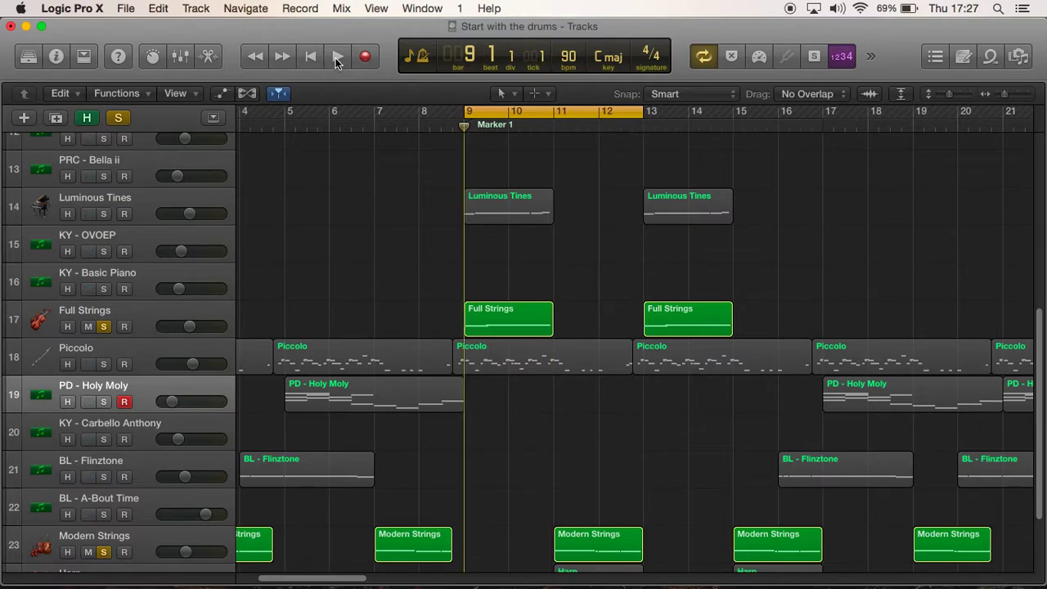
{"action": "left_click", "coordinate": [336, 57]}
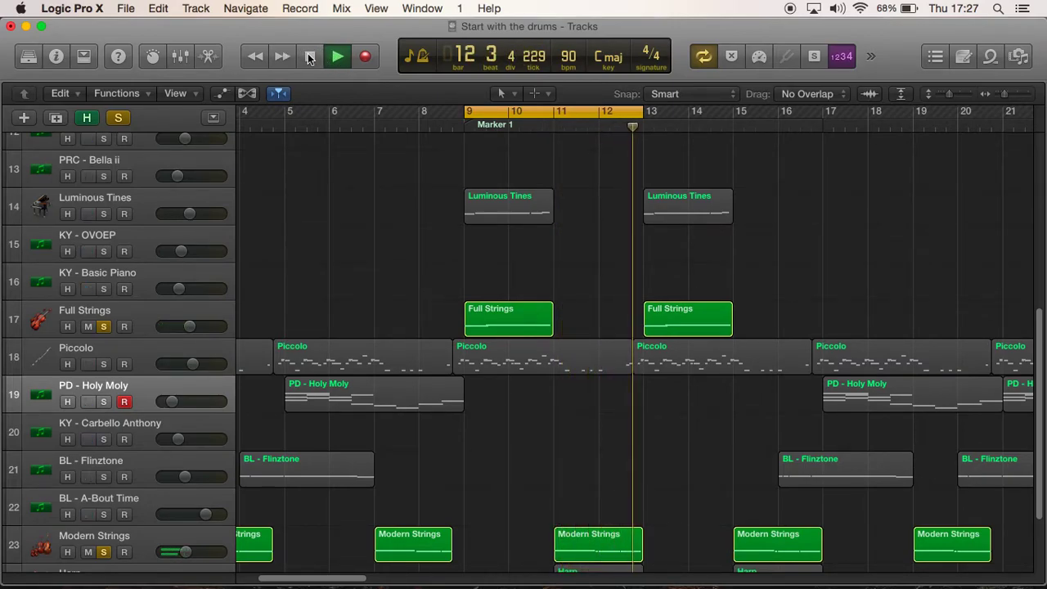
{"action": "left_click", "coordinate": [310, 56]}
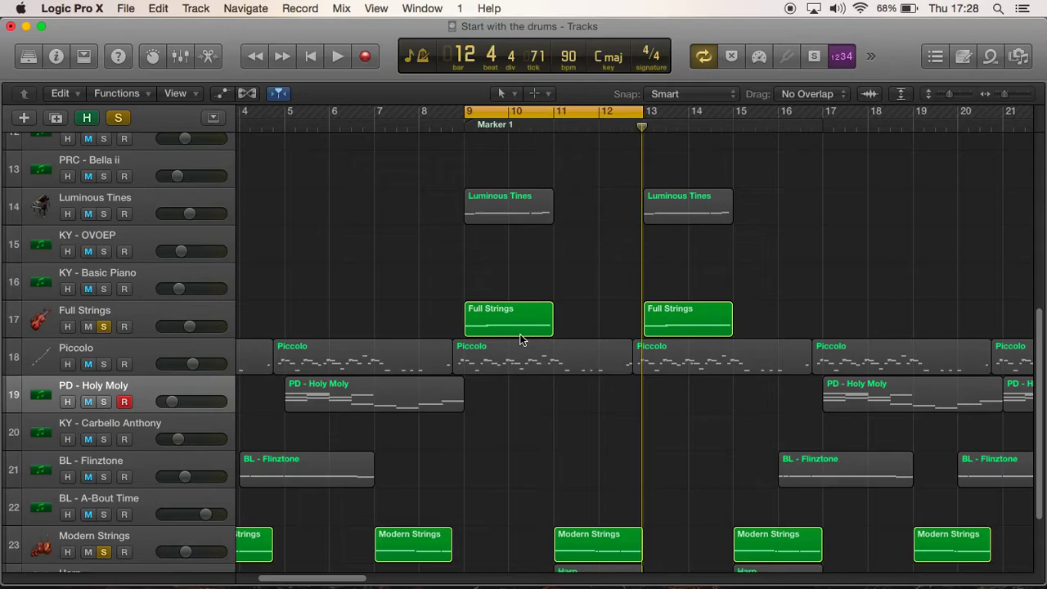
Select the Full Strings track and the Modern Strings region at bar 11, then solo Harp and play the loop from bar 11.
{"action": "left_click", "coordinate": [139, 313]}
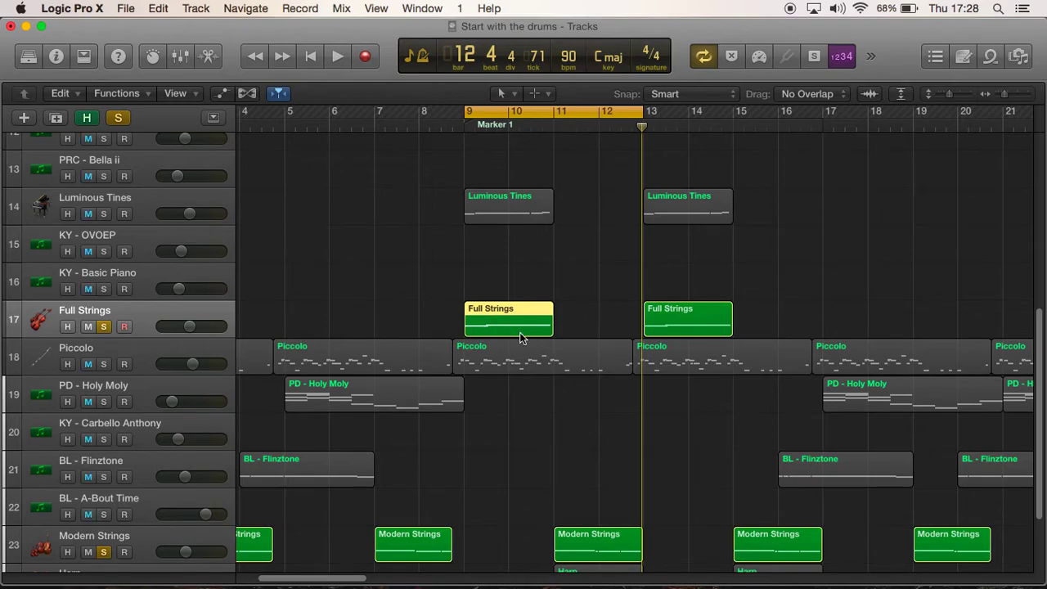
{"action": "left_click", "coordinate": [592, 543]}
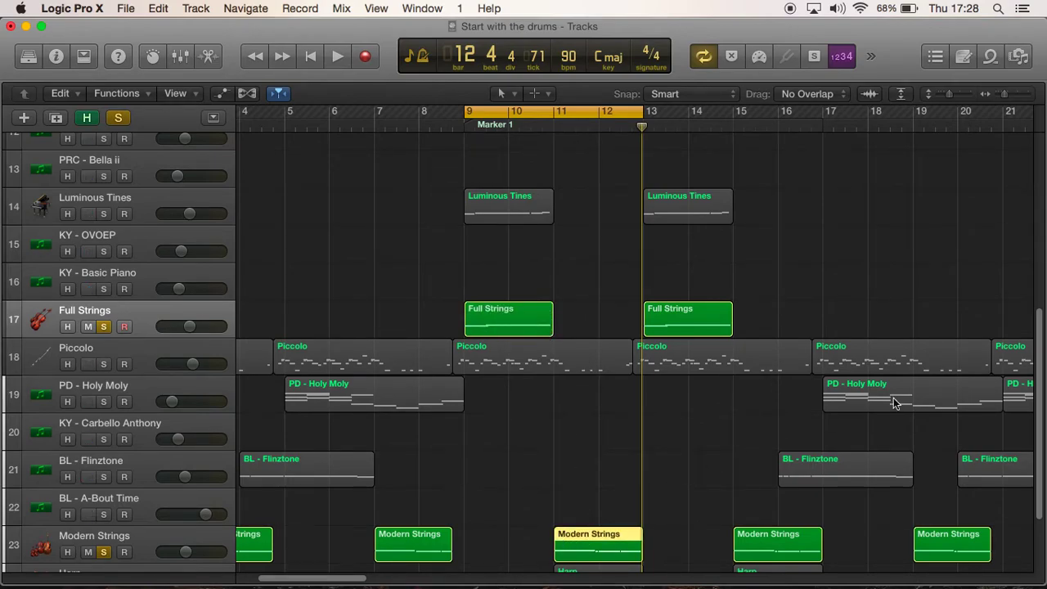
{"action": "left_click_drag", "start_coordinate": [1037, 409], "coordinate": [1040, 465]}
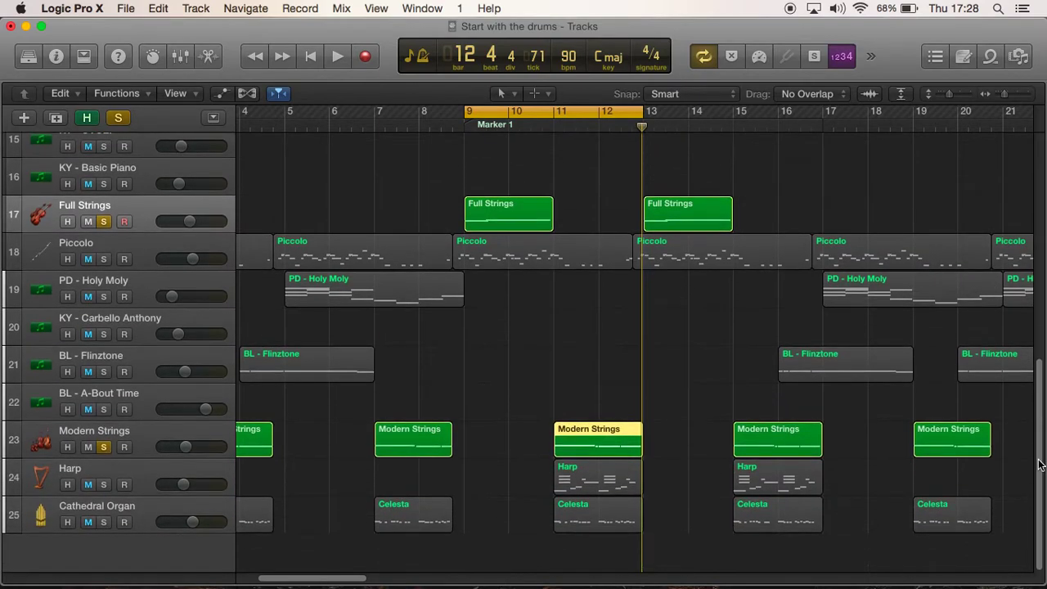
{"action": "left_click", "coordinate": [103, 485]}
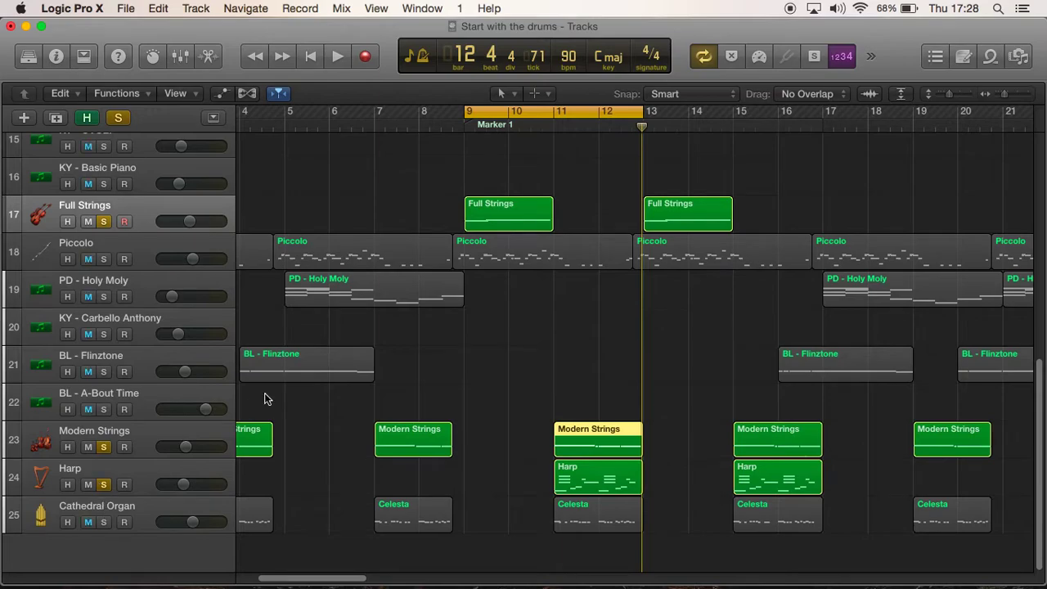
{"action": "left_click", "coordinate": [554, 116]}
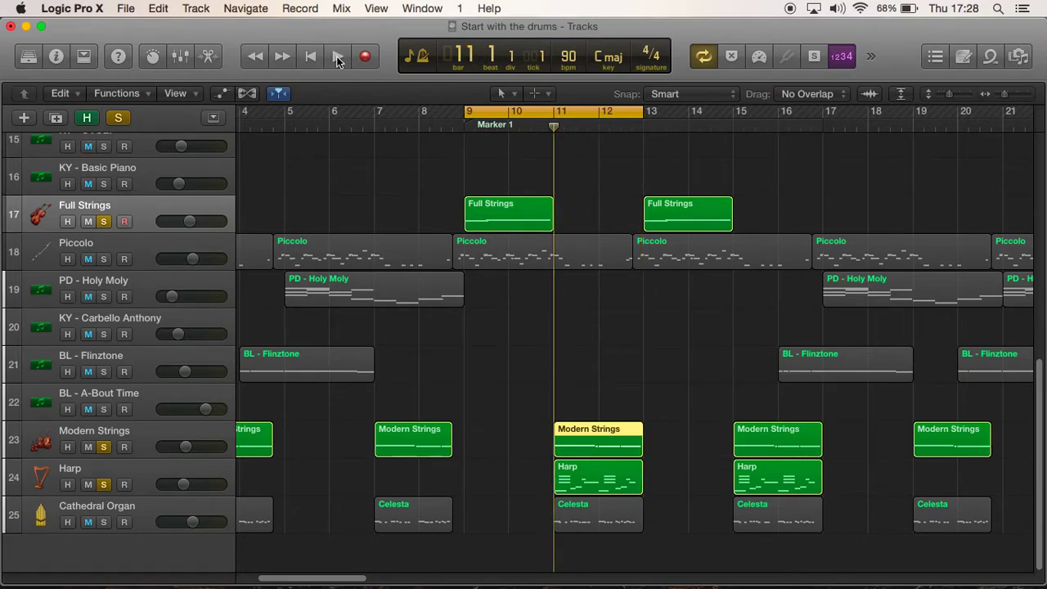
{"action": "left_click", "coordinate": [337, 58]}
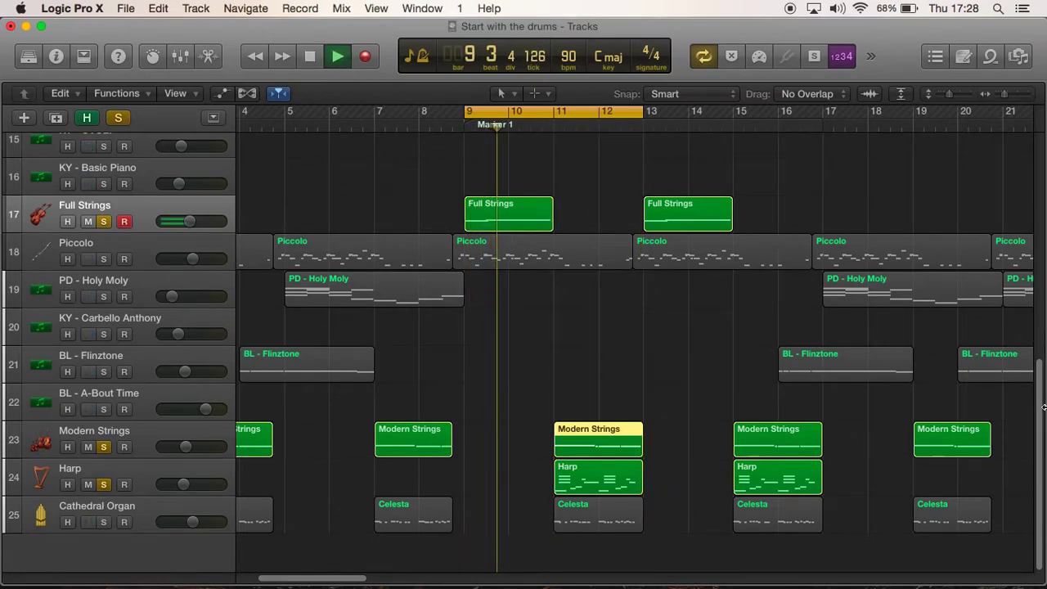
{"action": "left_click", "coordinate": [311, 56]}
Select the Luminous Tines track, solo it again with the drums and strings, and play the loop from bar 9.
{"action": "left_click_drag", "start_coordinate": [1041, 425], "coordinate": [1032, 321]}
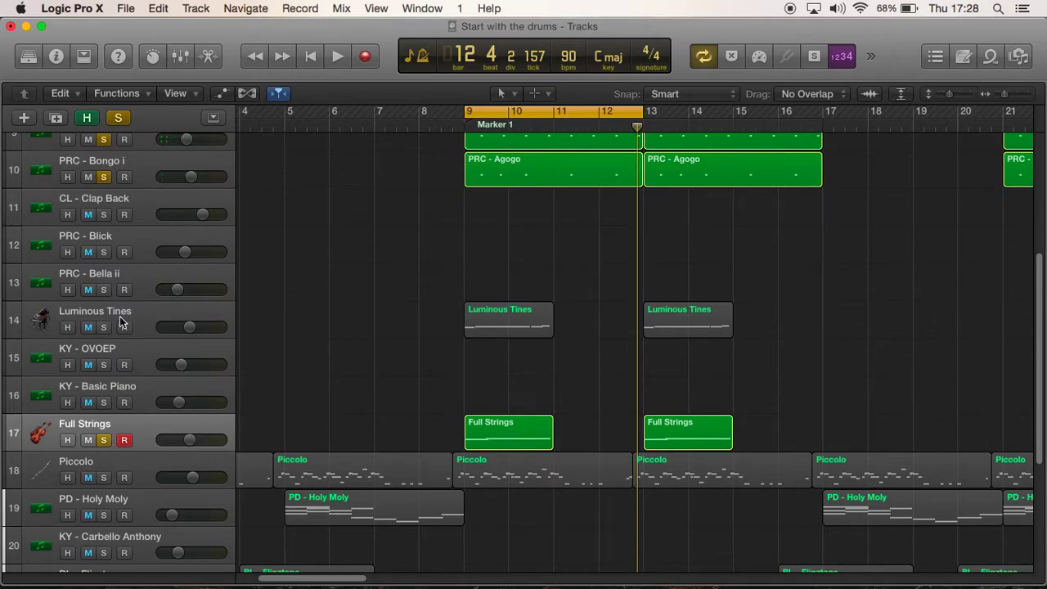
{"action": "left_click", "coordinate": [131, 307]}
{"action": "left_click", "coordinate": [105, 326]}
{"action": "left_click", "coordinate": [473, 107]}
{"action": "left_click", "coordinate": [337, 56]}
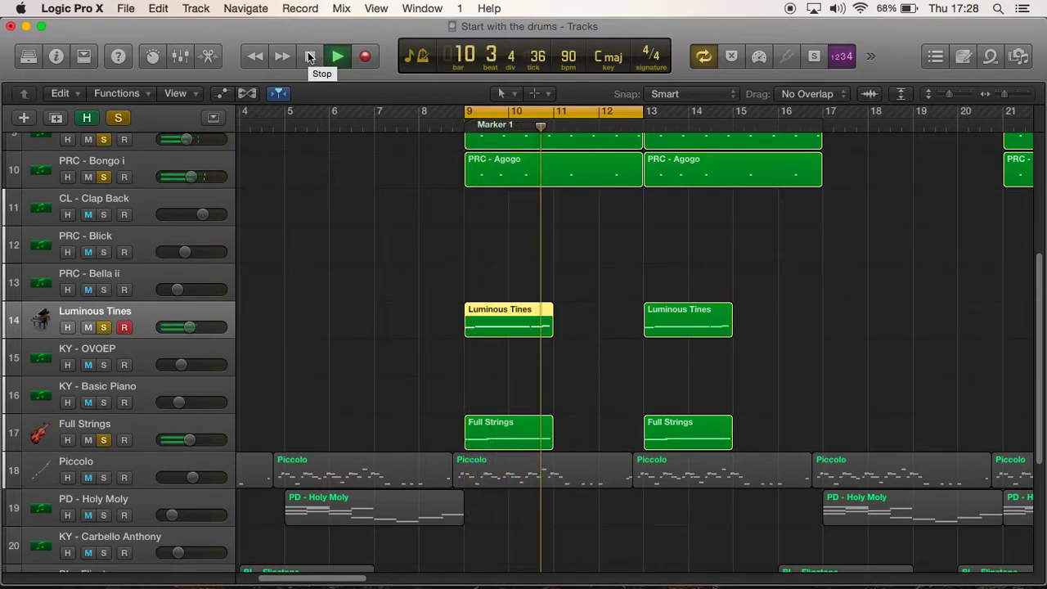
{"action": "left_click", "coordinate": [309, 55]}
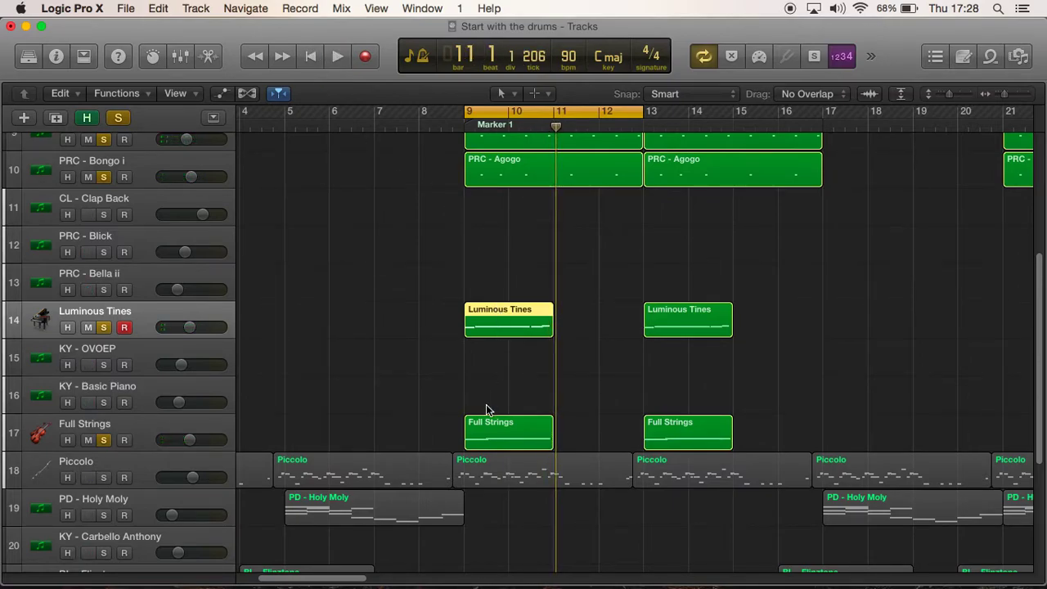
{"action": "left_click_drag", "start_coordinate": [1041, 394], "coordinate": [1042, 500]}
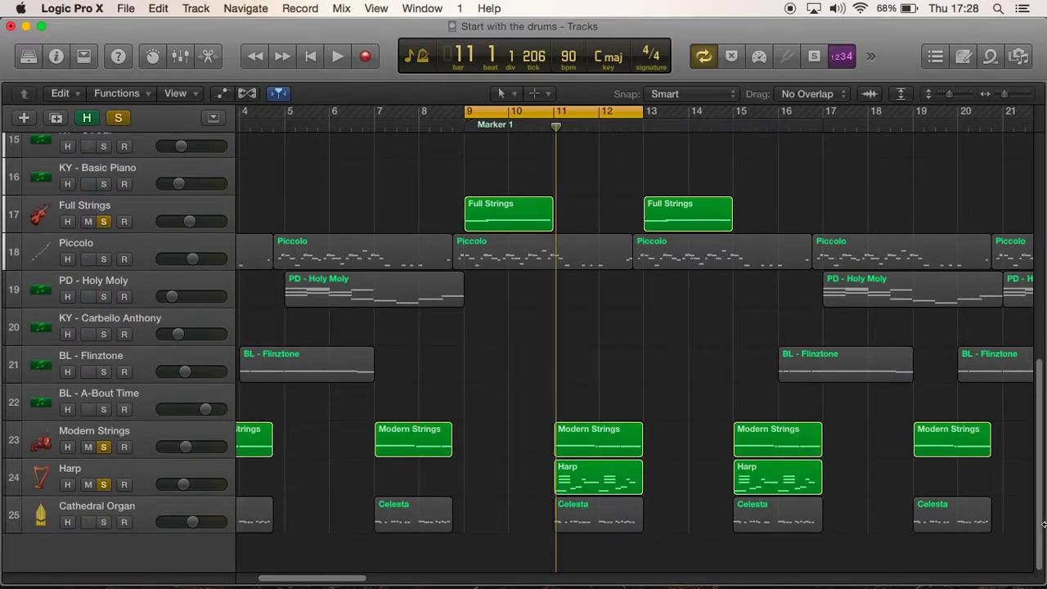
Solo the Cathedral Organ track with the strings and harp, and play the loop from bar 9.
{"action": "left_click", "coordinate": [103, 522]}
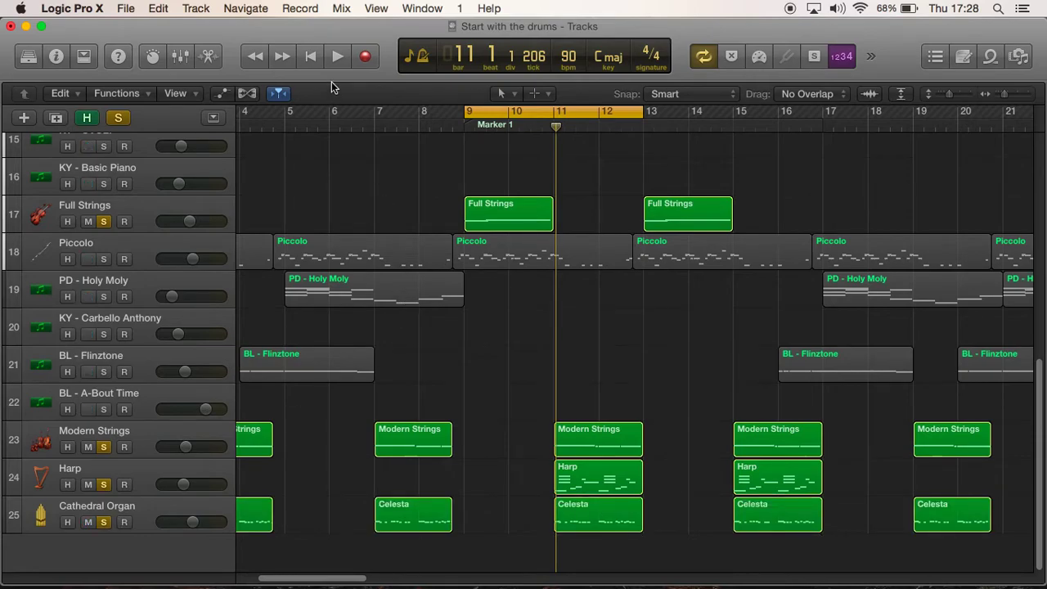
{"action": "left_click", "coordinate": [311, 56]}
{"action": "left_click", "coordinate": [327, 57]}
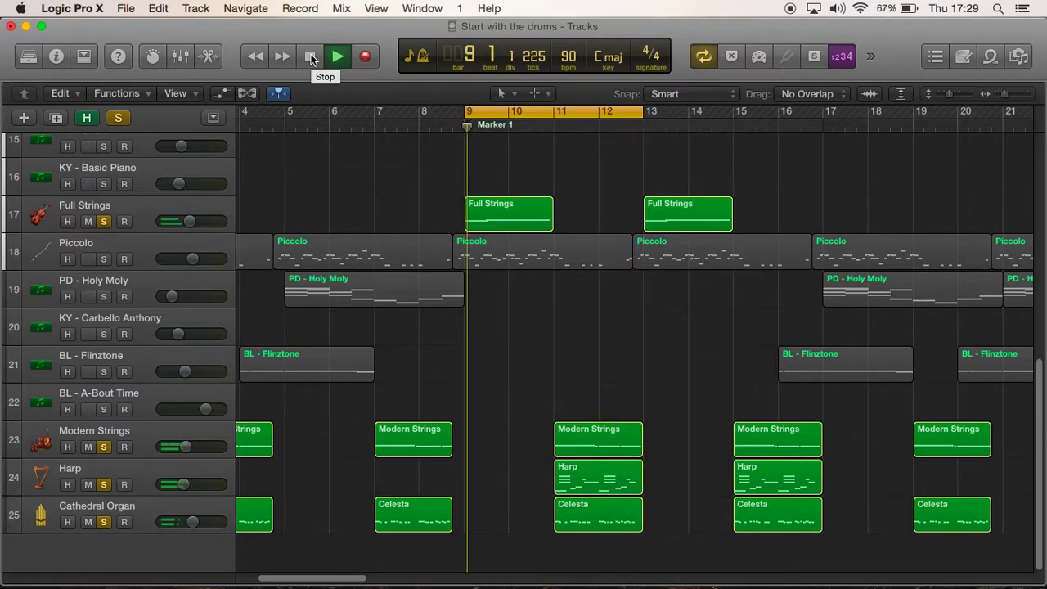
{"action": "left_click", "coordinate": [311, 57]}
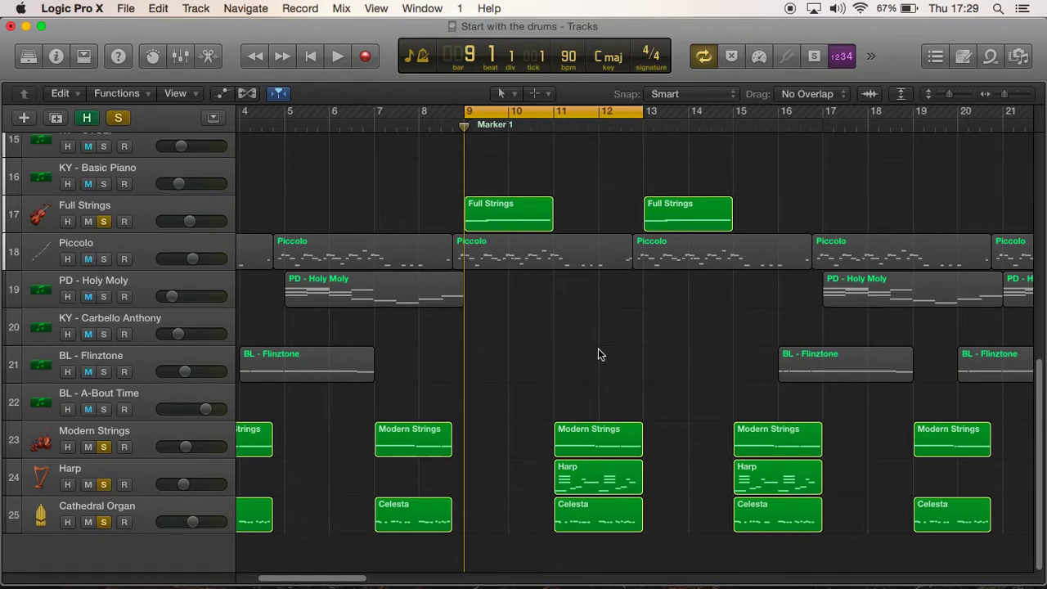
Solo the Piccolo track and take Full Strings, Modern Strings, Harp and Cathedral Organ out of solo.
{"action": "left_click", "coordinate": [104, 259]}
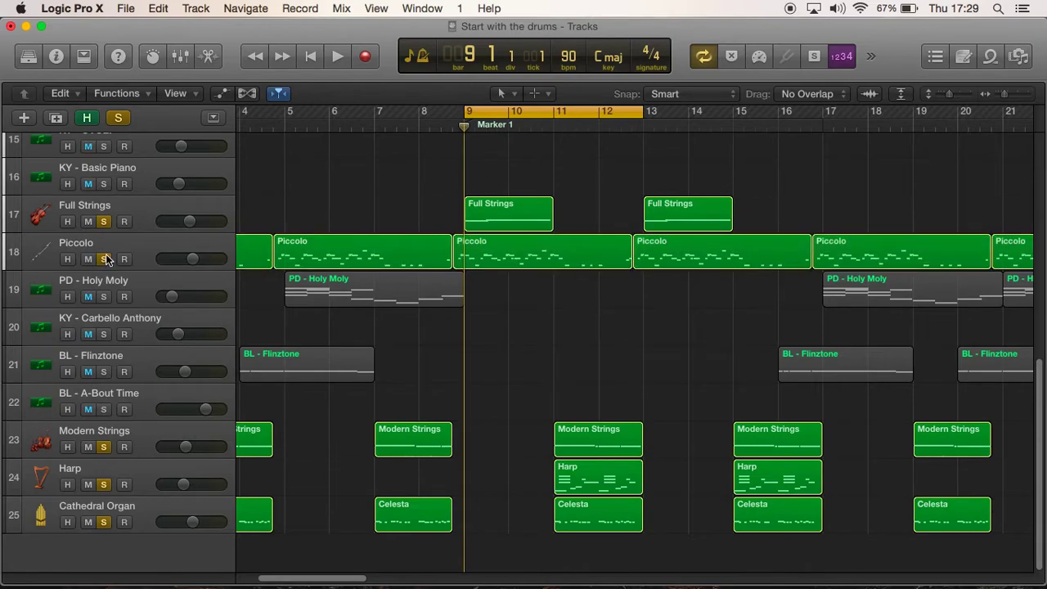
{"action": "left_click", "coordinate": [103, 222]}
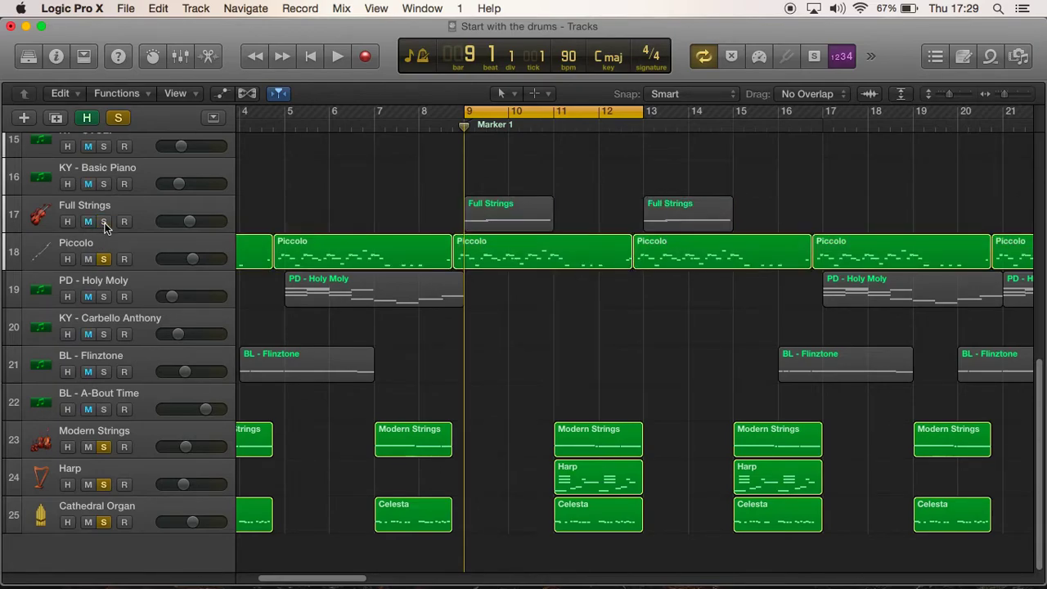
{"action": "left_click", "coordinate": [103, 446]}
{"action": "left_click", "coordinate": [103, 484]}
{"action": "left_click", "coordinate": [103, 522]}
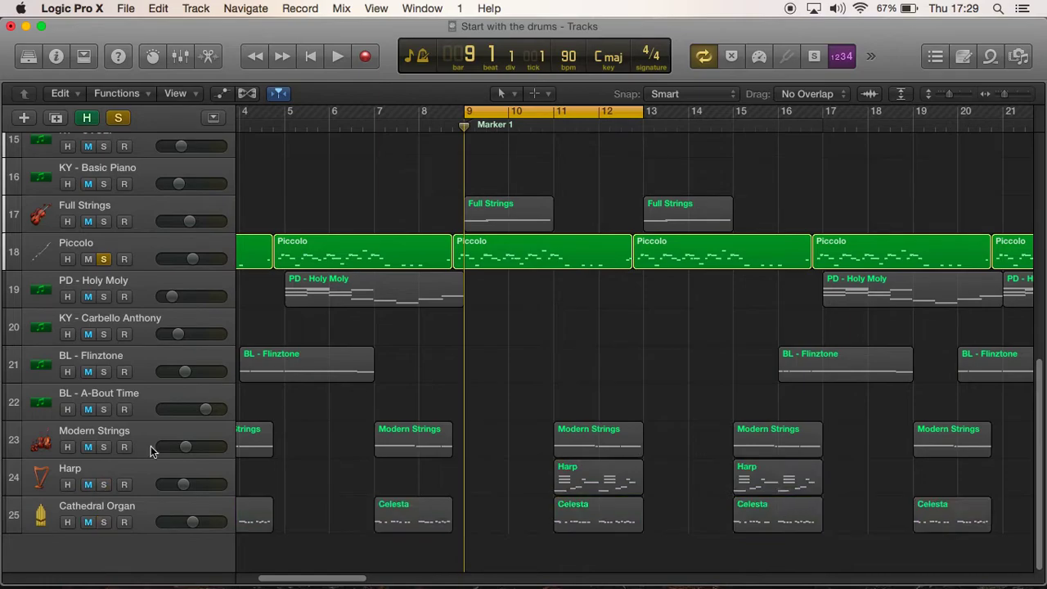
Take Luminous Tines out of solo and play the cycle range with the Piccolo melody.
{"action": "left_click", "coordinate": [317, 59]}
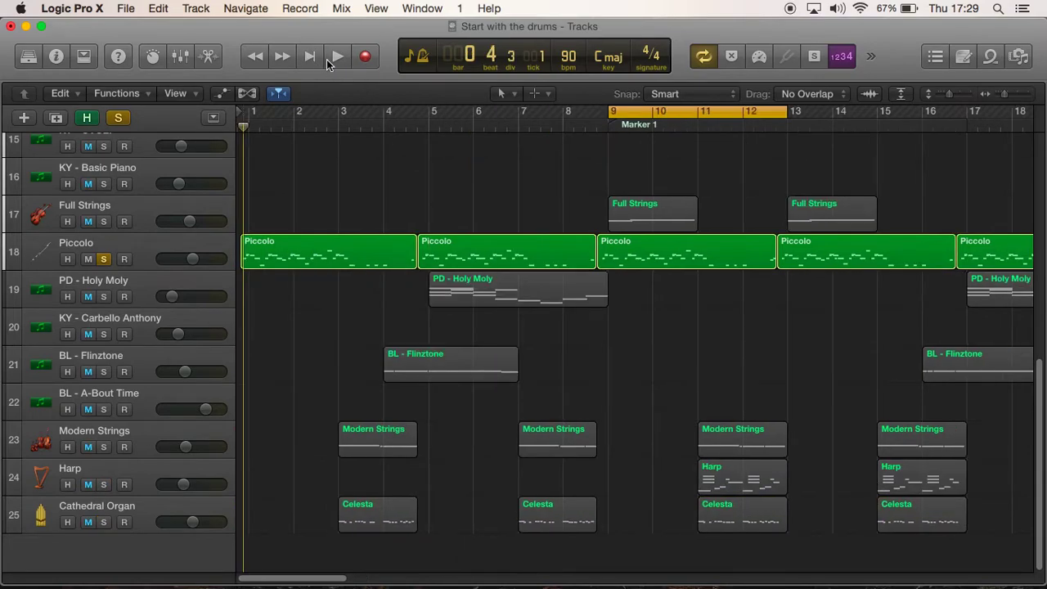
{"action": "left_click", "coordinate": [336, 57]}
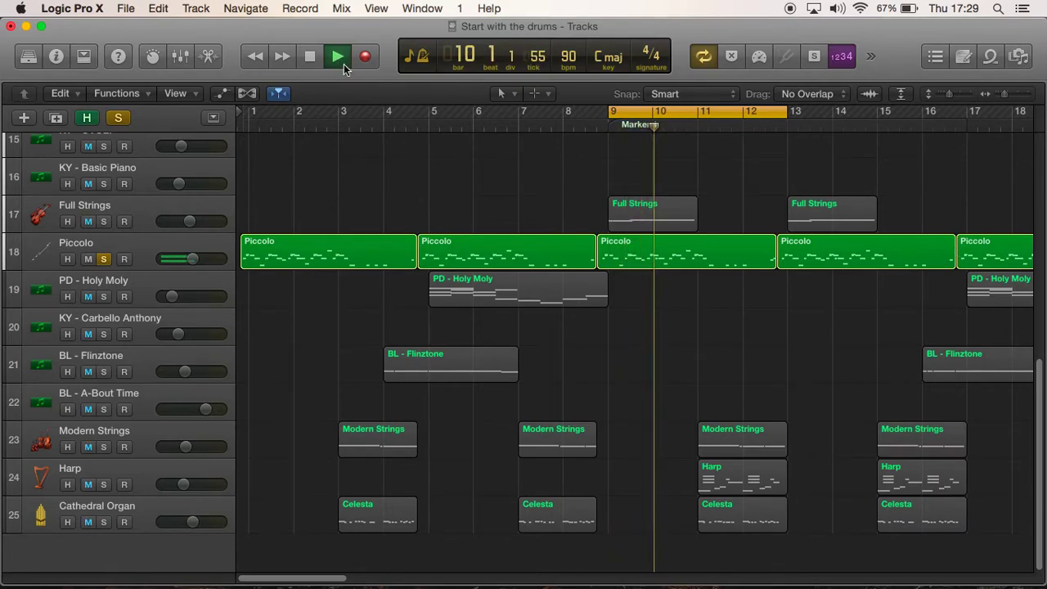
{"action": "left_click", "coordinate": [331, 59]}
{"action": "left_click_drag", "start_coordinate": [1041, 380], "coordinate": [1021, 307]}
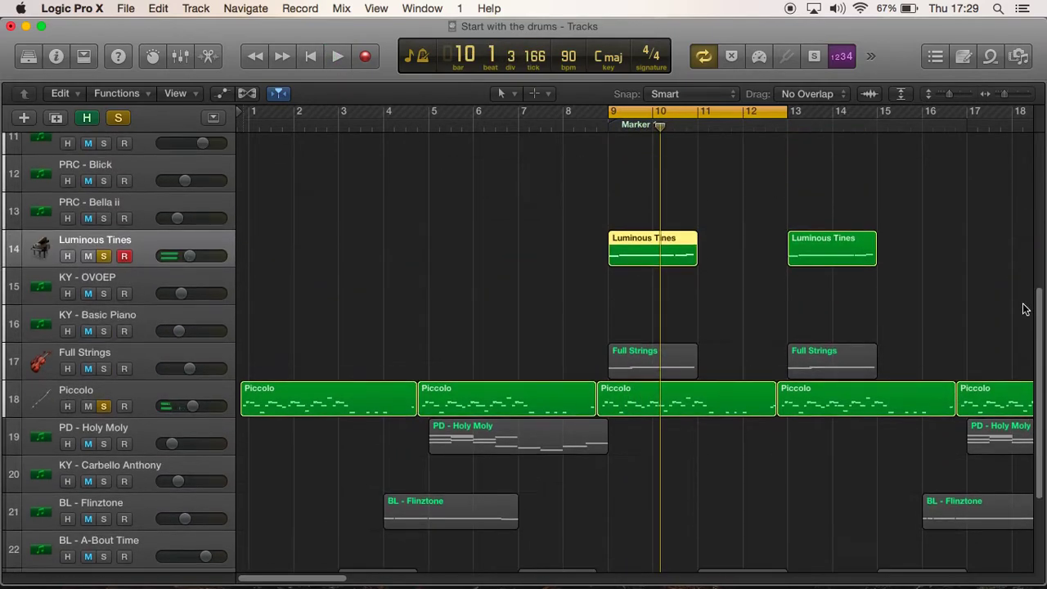
{"action": "left_click", "coordinate": [103, 259]}
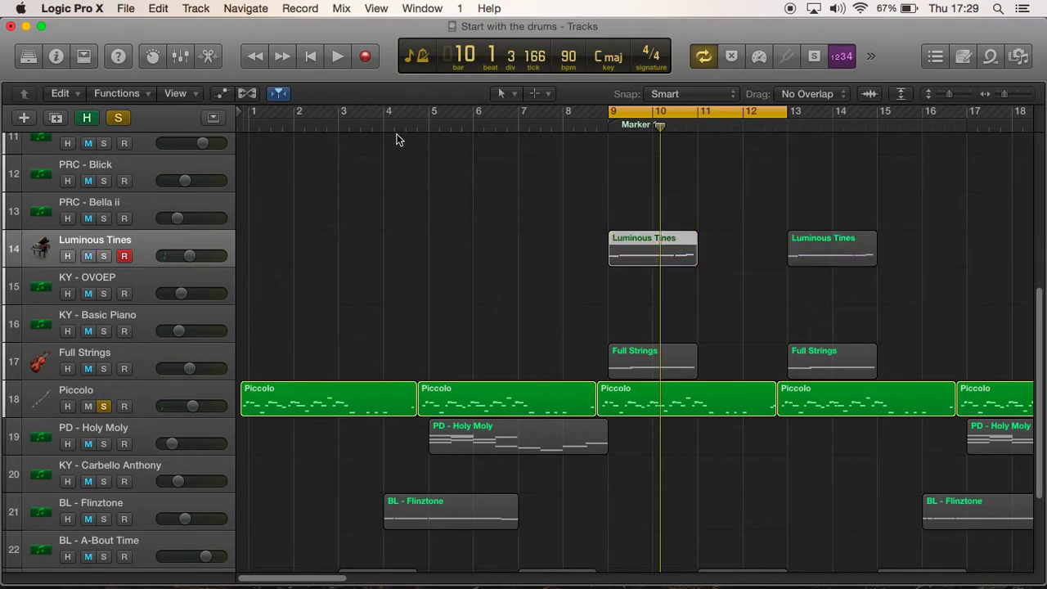
{"action": "left_click", "coordinate": [337, 58]}
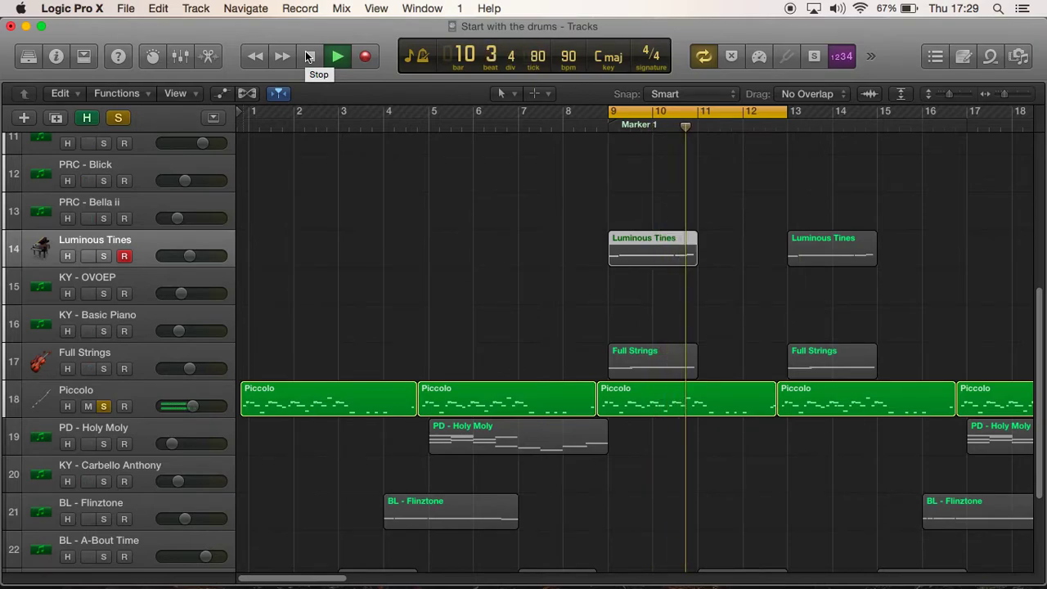
{"action": "left_click", "coordinate": [309, 55]}
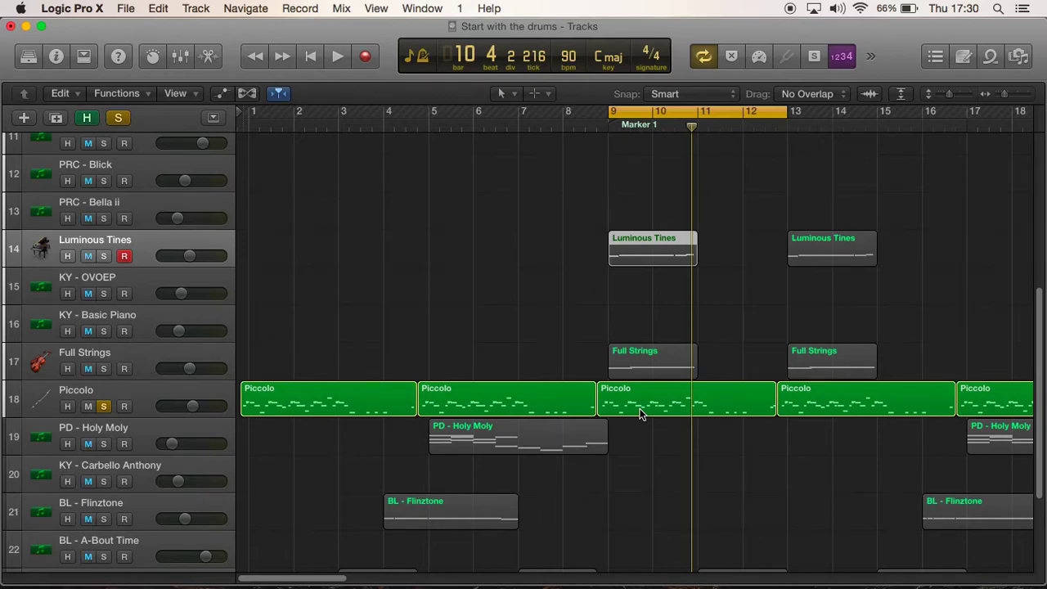
Turn off cycle mode, clear all track solos, and play the full arrangement from the project start.
{"action": "left_click", "coordinate": [705, 57]}
{"action": "left_click", "coordinate": [310, 59]}
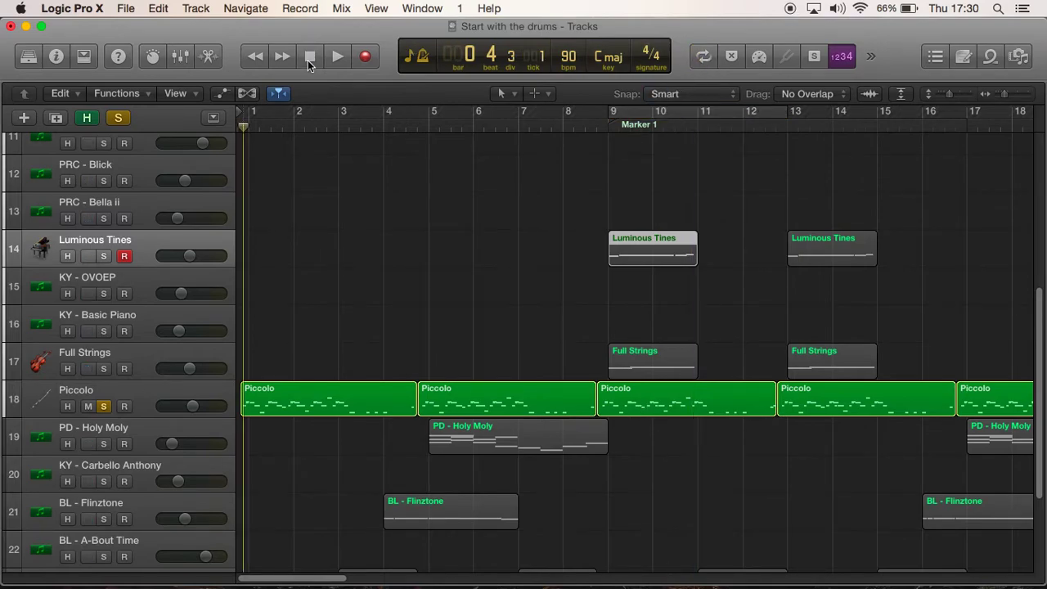
{"action": "left_click", "coordinate": [118, 118]}
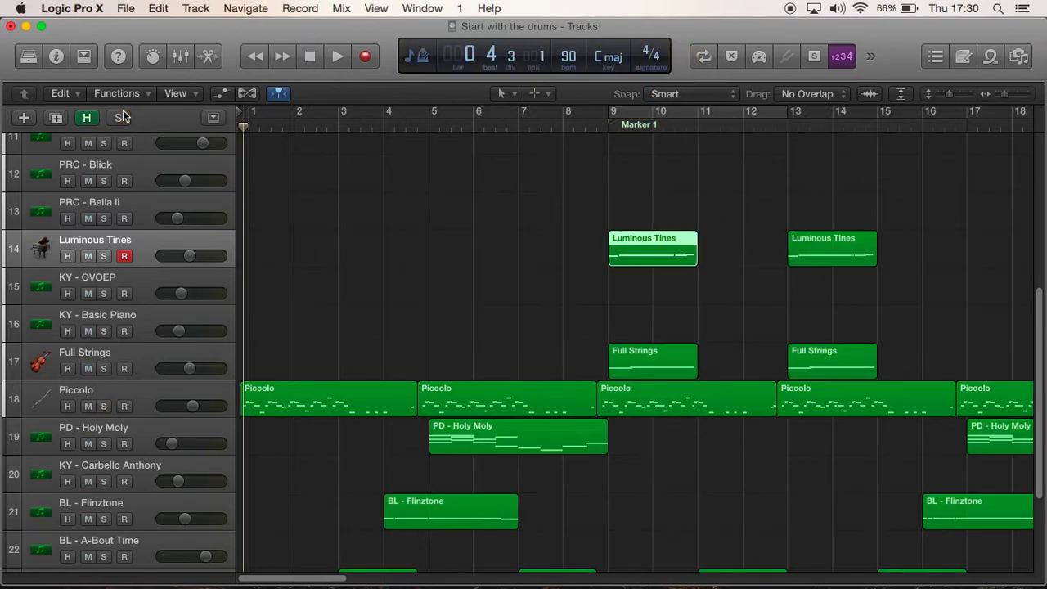
{"action": "left_click", "coordinate": [338, 56]}
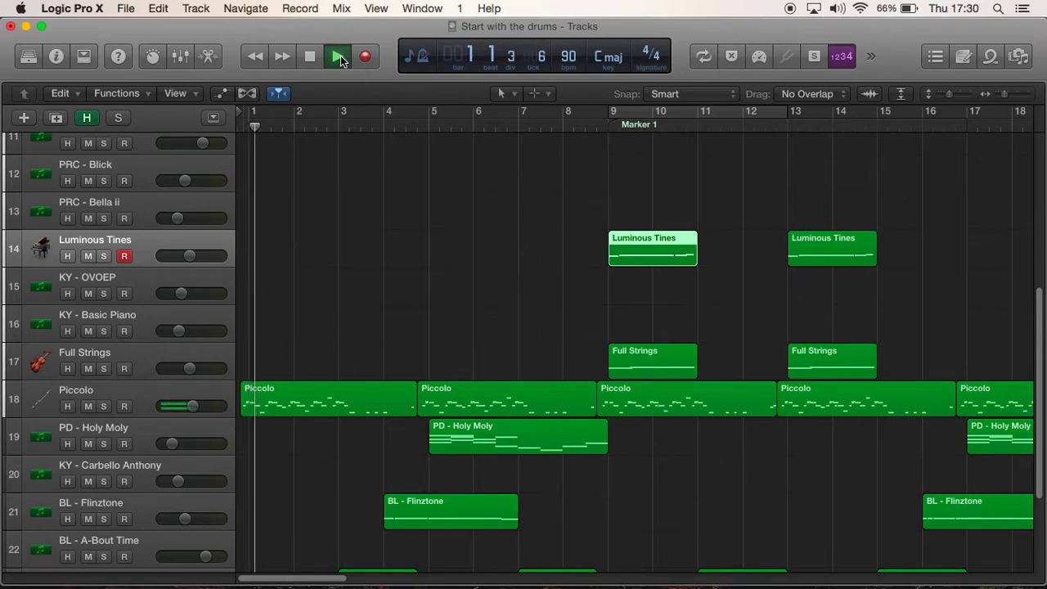
Show the whole arrangement from the first track down, listen through to bar 49, and stop playback.
{"action": "scroll", "coordinate": [1043, 352], "scroll_direction": "up", "scroll_amount": 10}
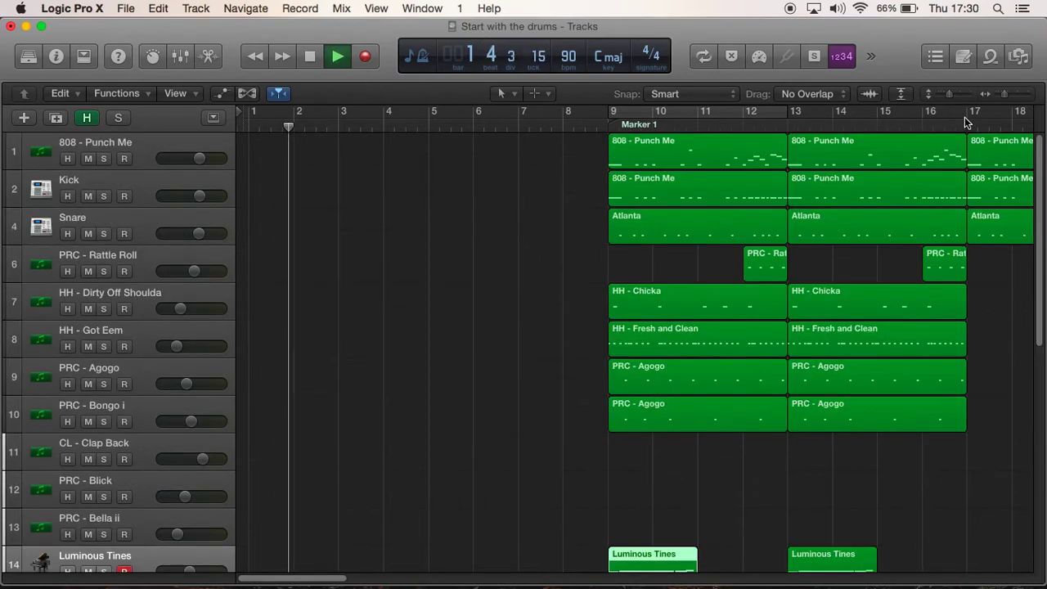
{"action": "key", "text": "super+Left"}
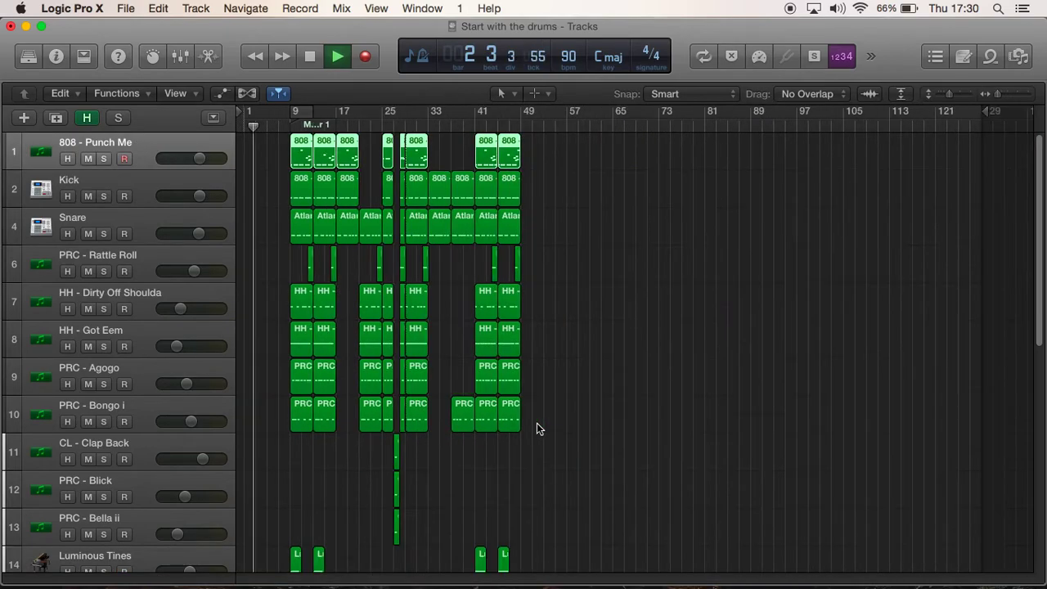
{"action": "left_click", "coordinate": [638, 406]}
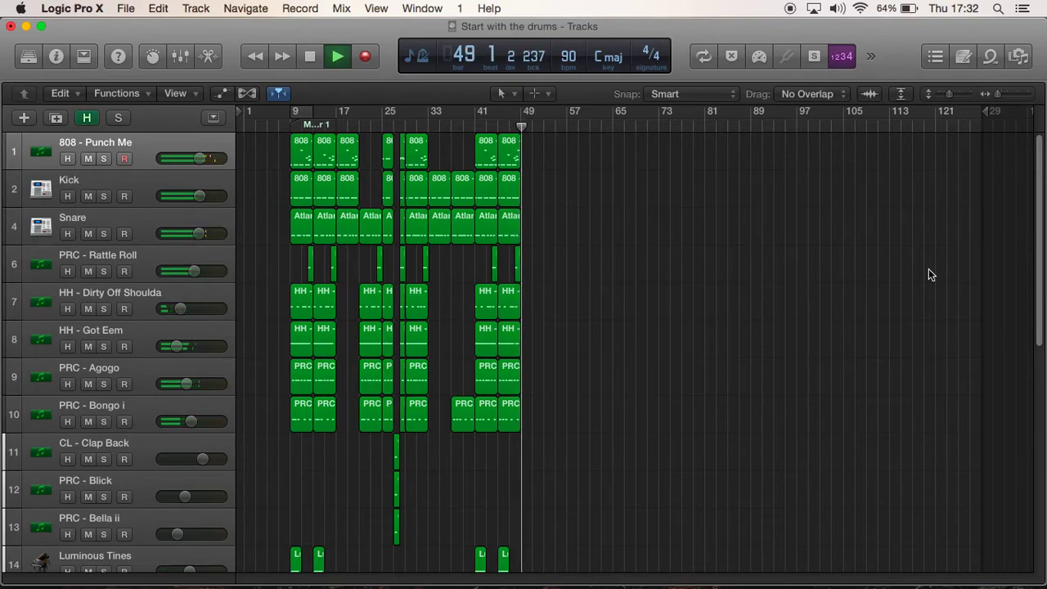
{"action": "left_click", "coordinate": [311, 58]}
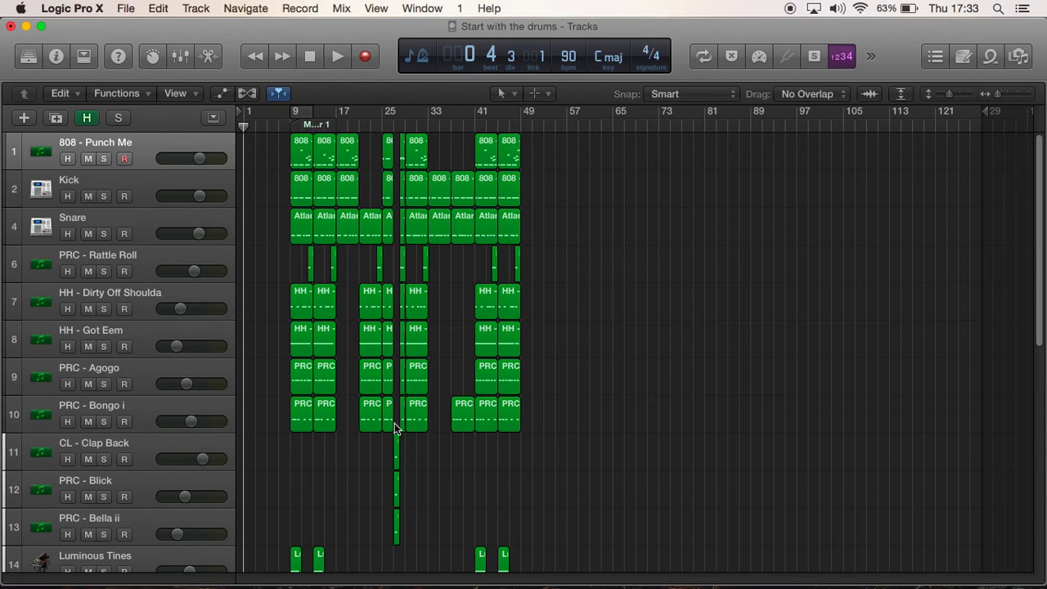
{"action": "mouse_move", "coordinate": [708, 585]}
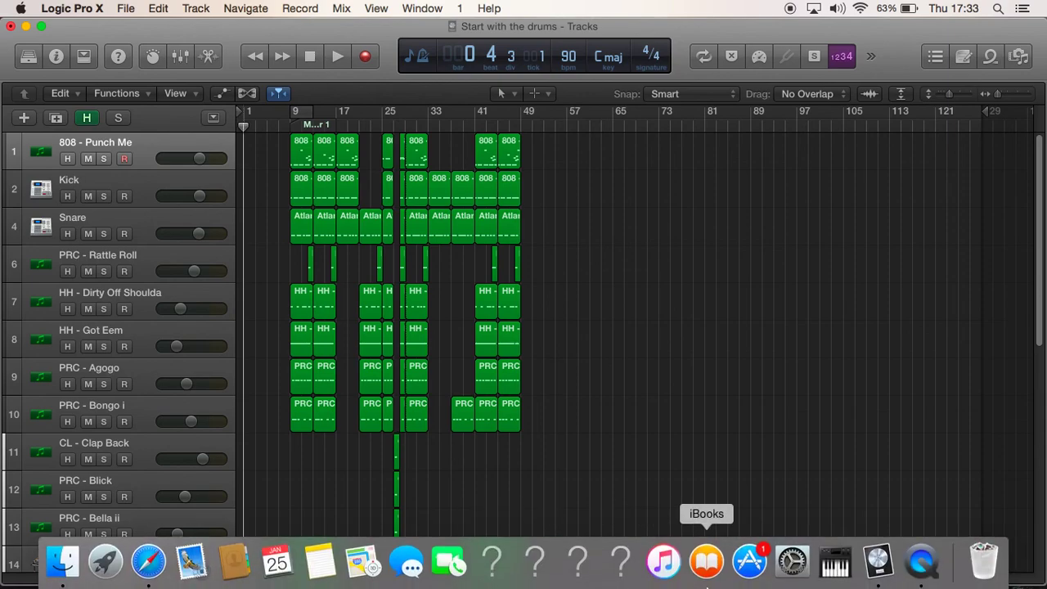
{"action": "right_click", "coordinate": [928, 585]}
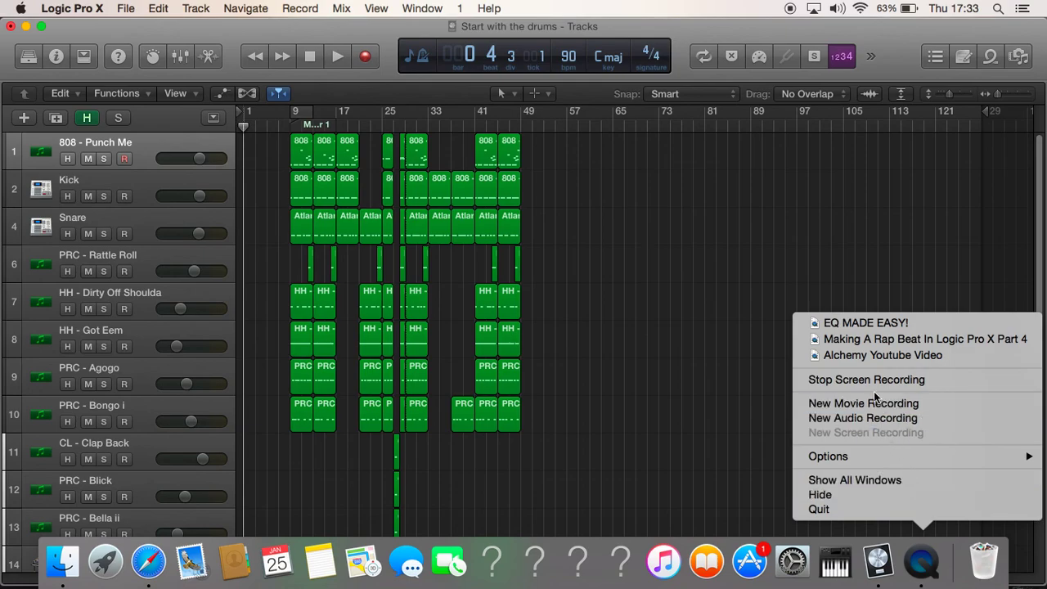